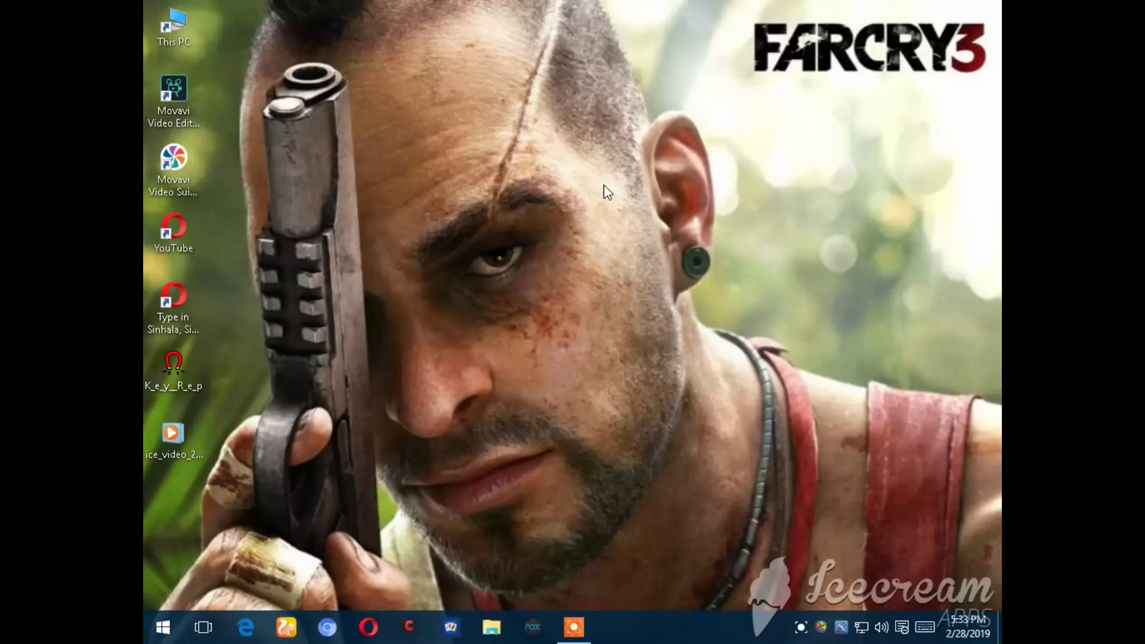
# Open This PC's Properties from File Explorer and go to System Protection
pyautogui.click(492, 630)
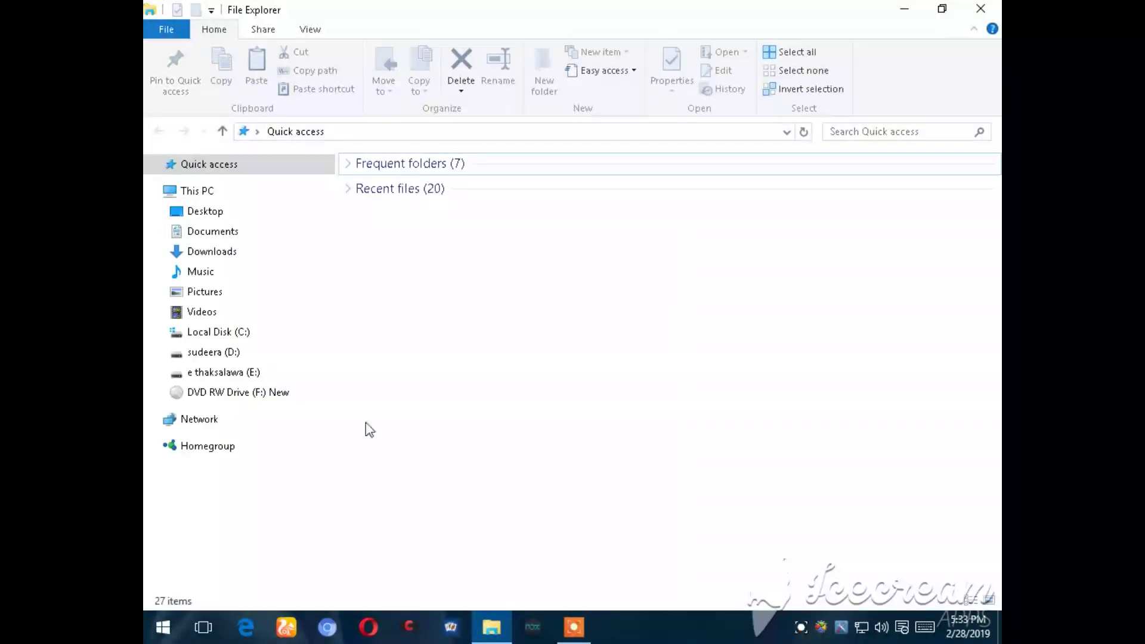
pyautogui.rightClick(216, 192)
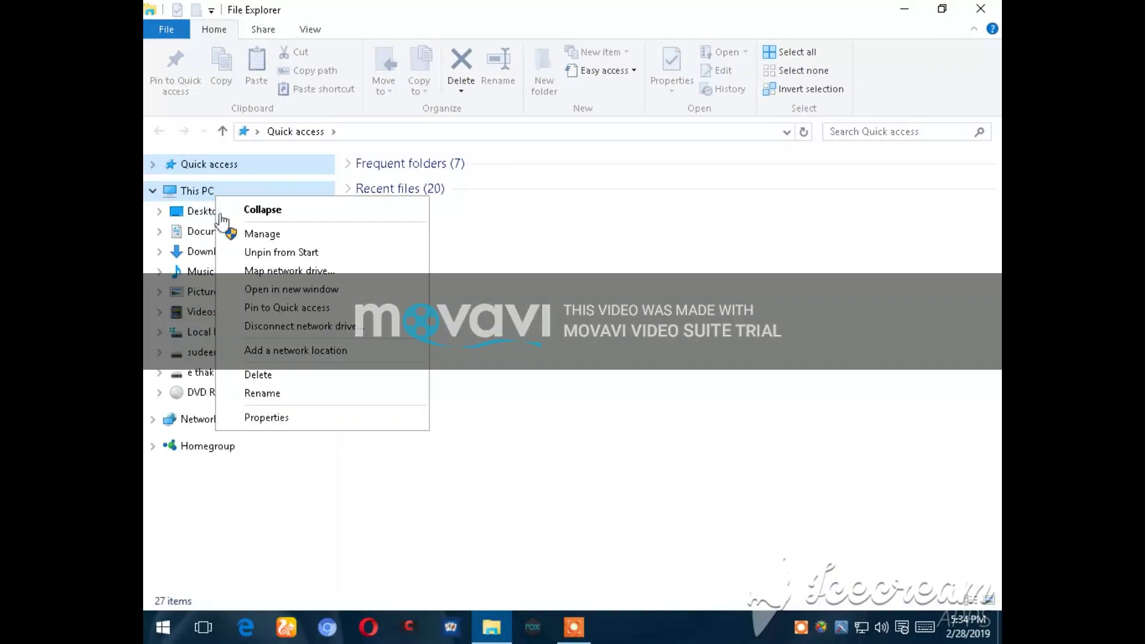
pyautogui.click(276, 419)
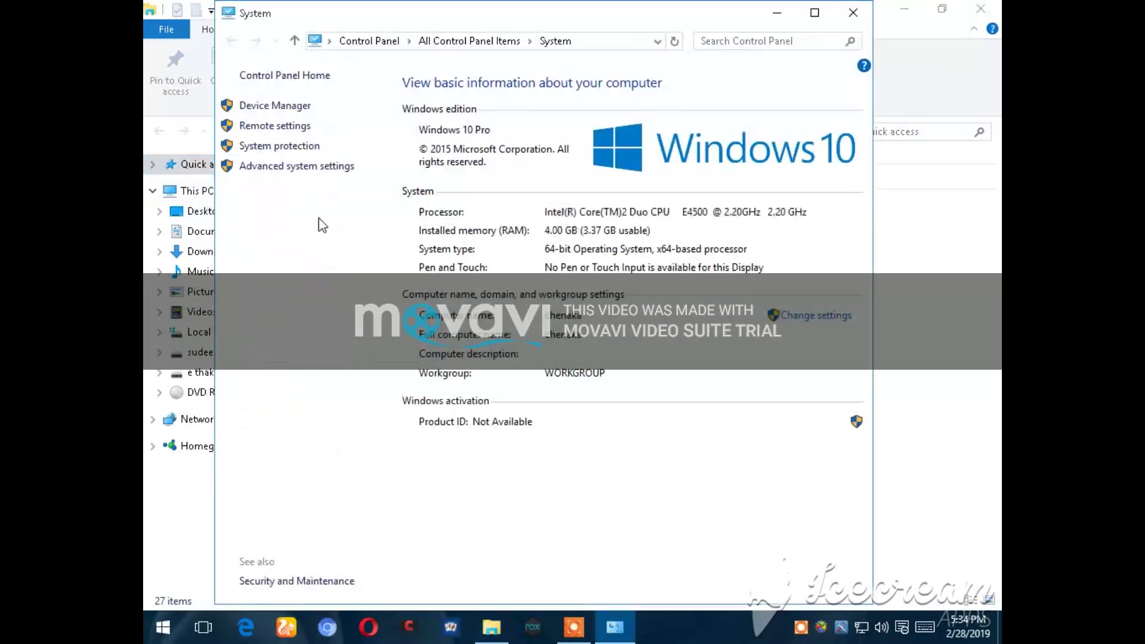
pyautogui.click(291, 148)
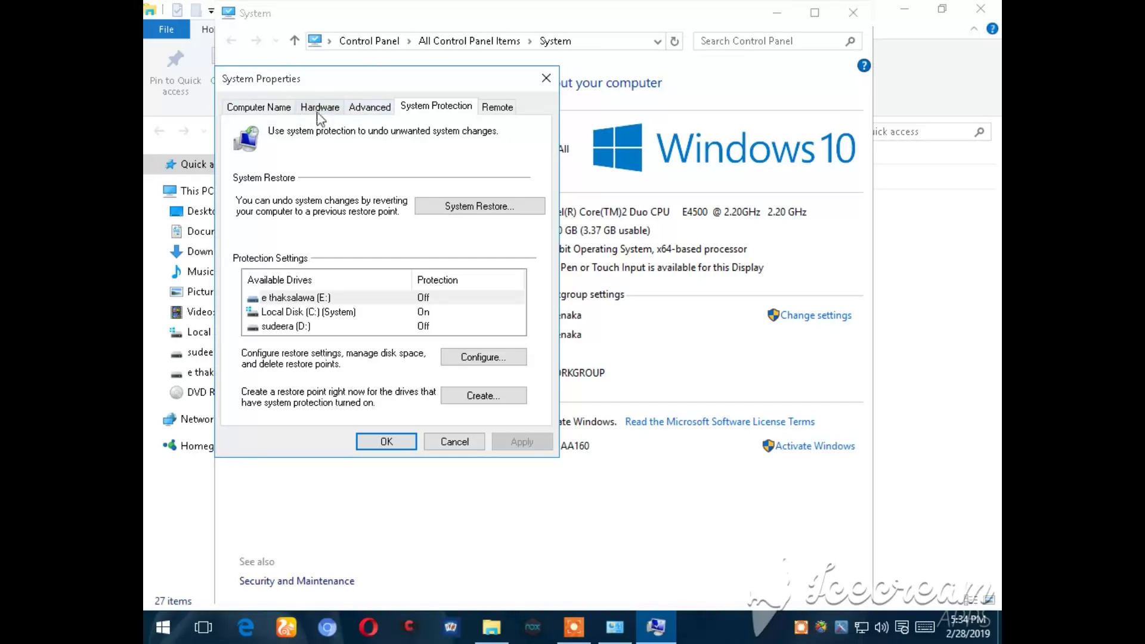
# Open Performance Options from Advanced system settings and show its Advanced tab with the 2024 MB paging file
pyautogui.click(375, 113)
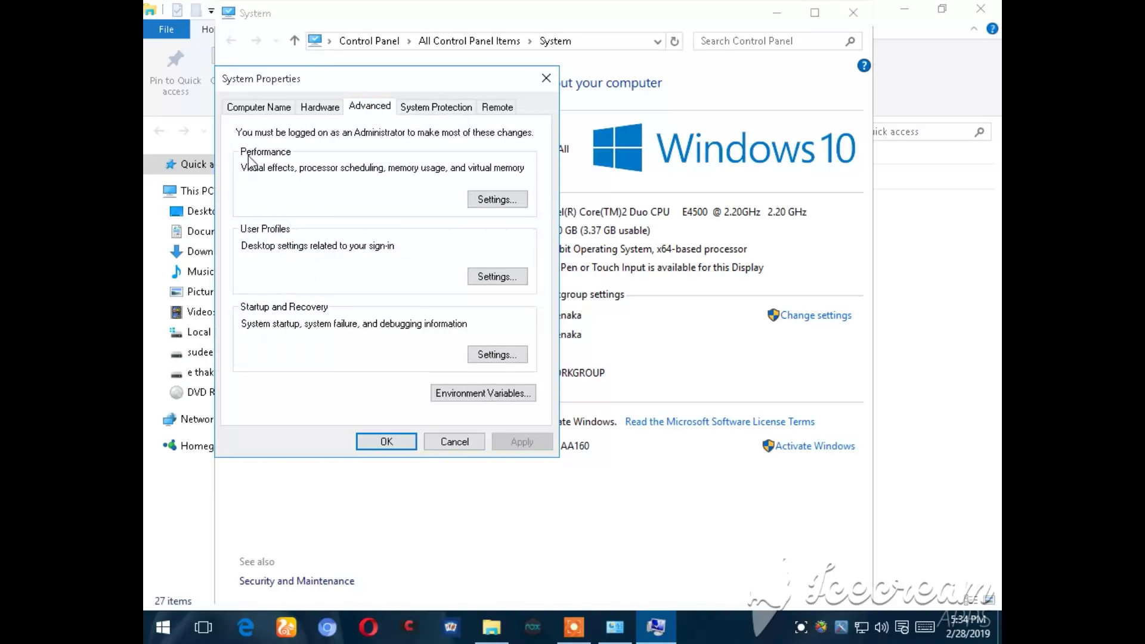
pyautogui.click(487, 200)
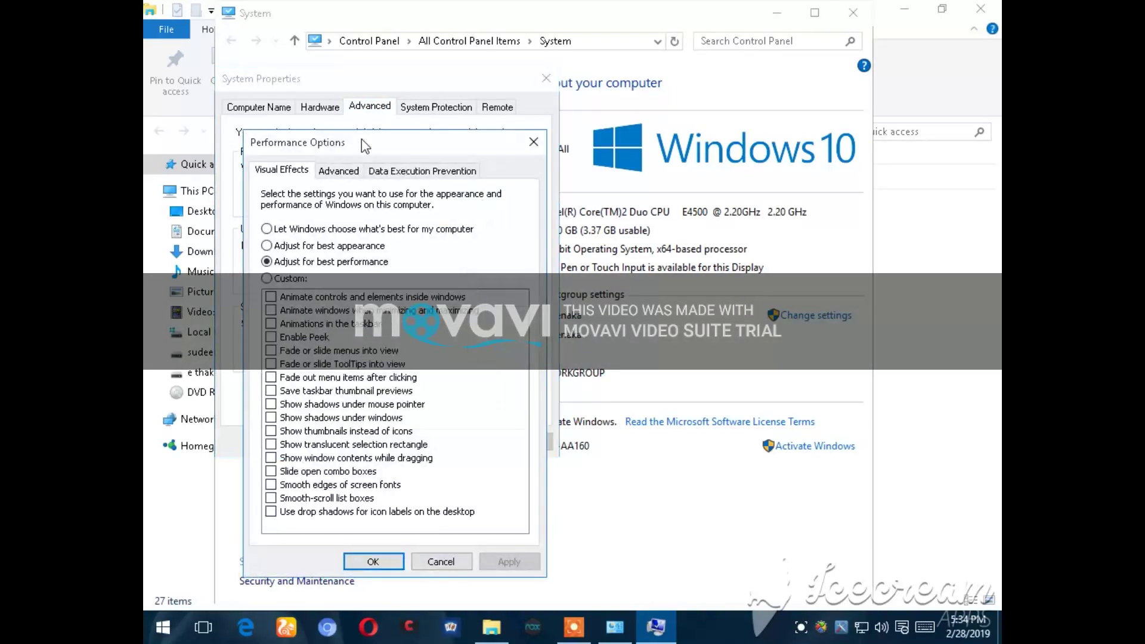
pyautogui.click(351, 178)
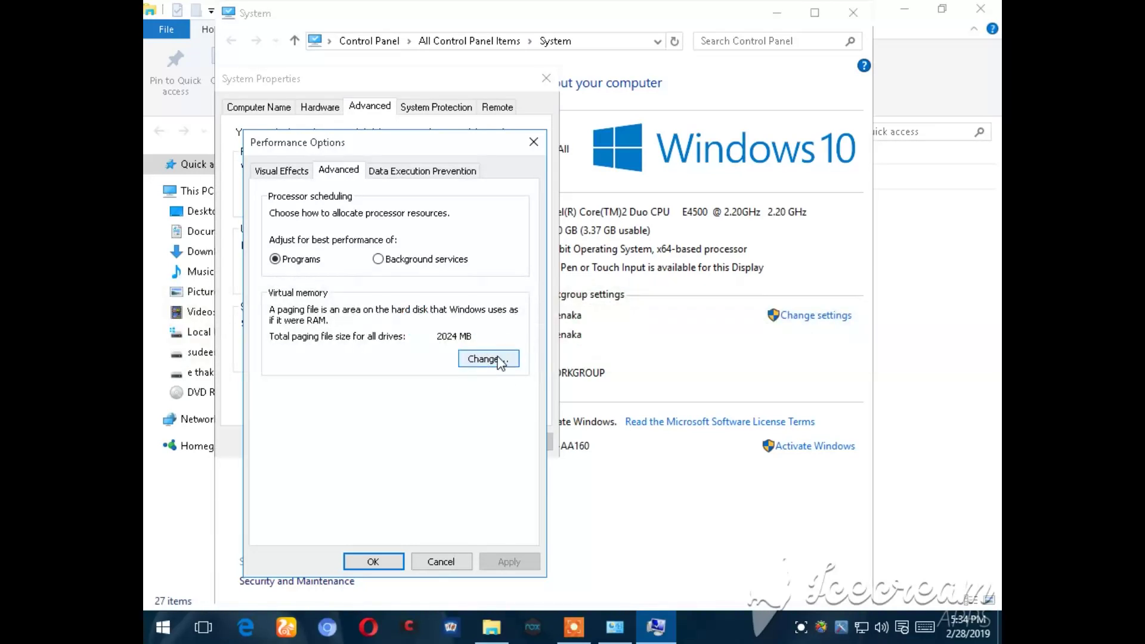
# Give drive C: a custom paging file of 2024 MB initial and maximum size, then confirm
pyautogui.click(493, 361)
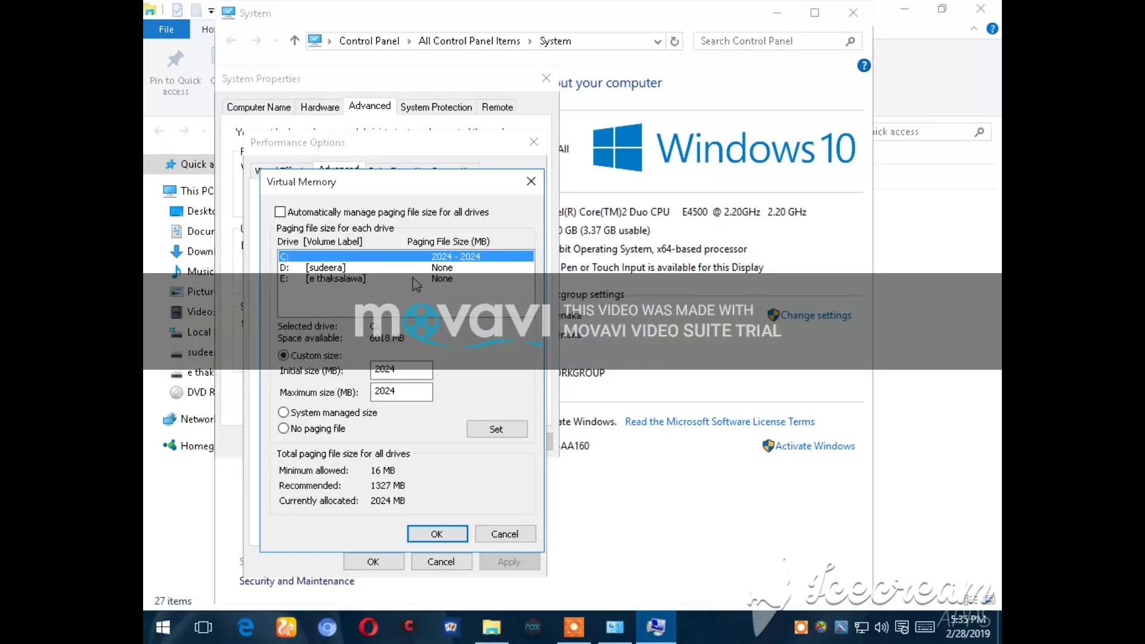
pyautogui.click(363, 280)
pyautogui.click(365, 268)
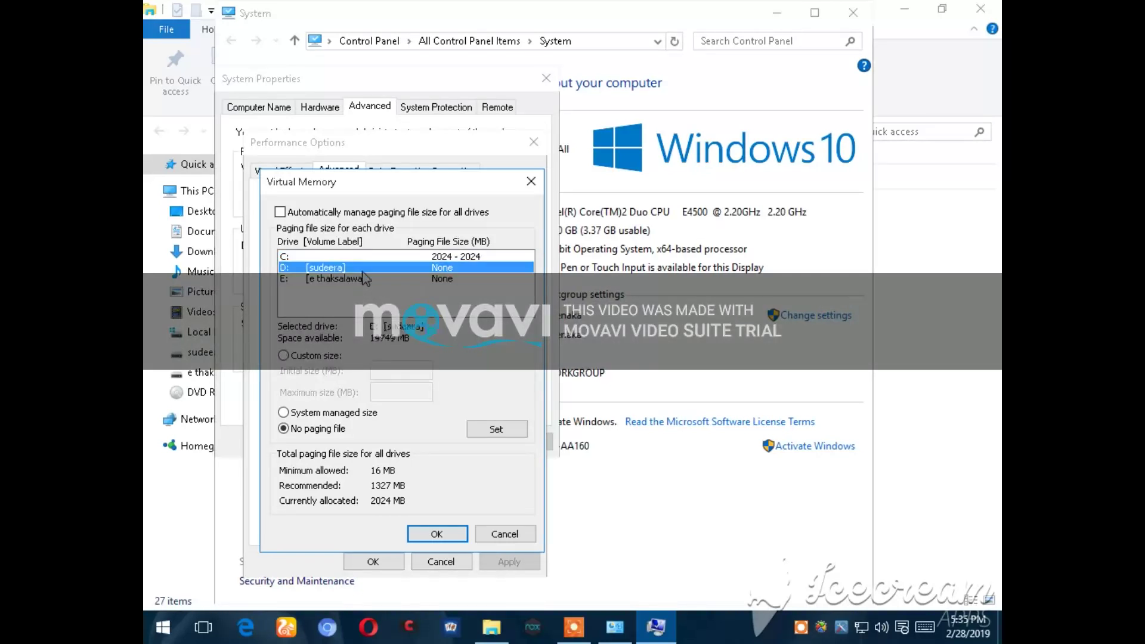
pyautogui.click(367, 257)
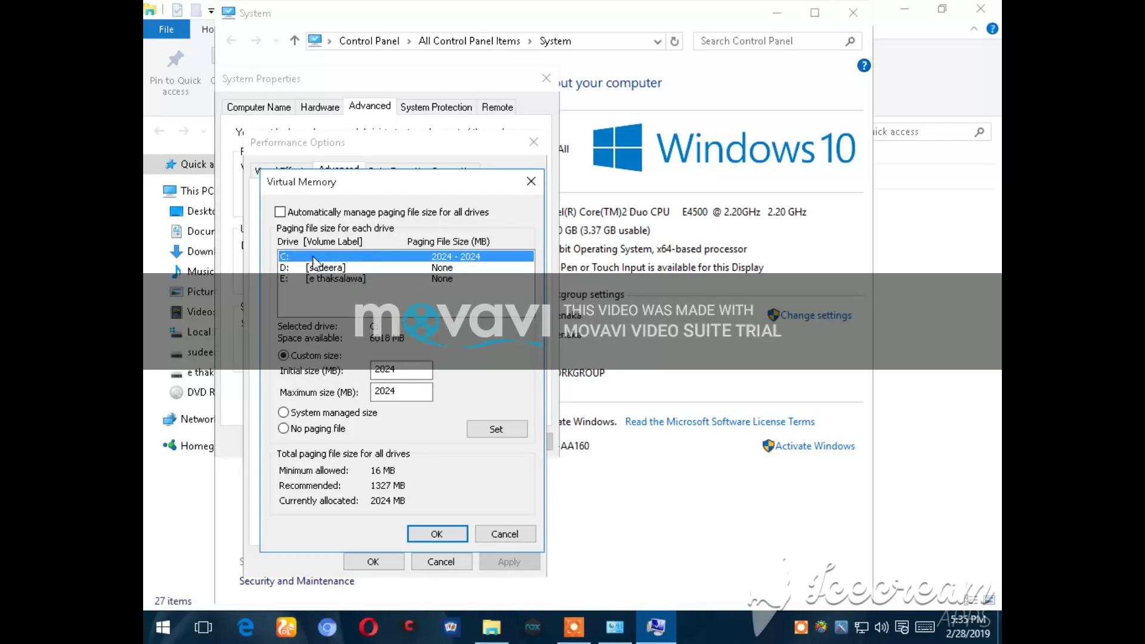
pyautogui.click(413, 371)
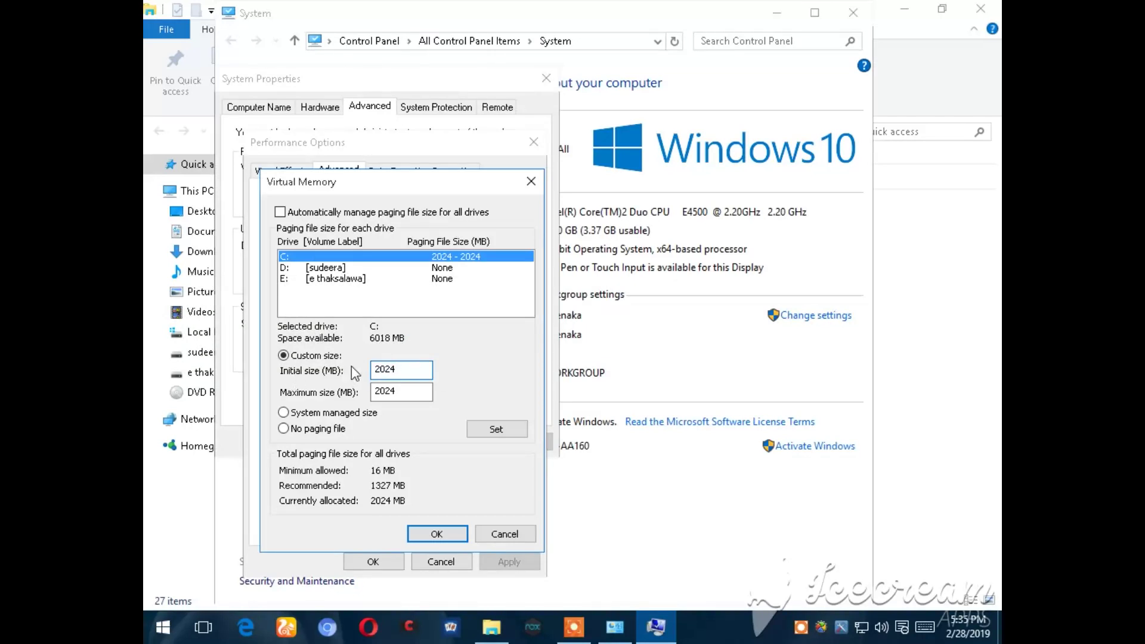
pyautogui.doubleClick(419, 371)
pyautogui.click(410, 370)
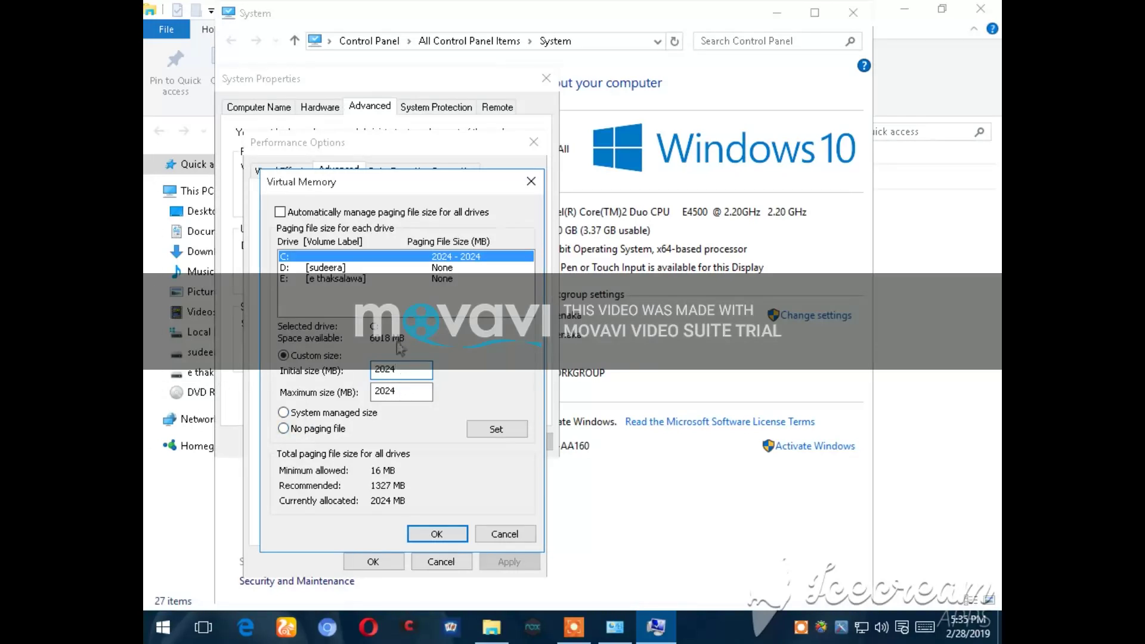
pyautogui.click(484, 431)
pyautogui.click(437, 534)
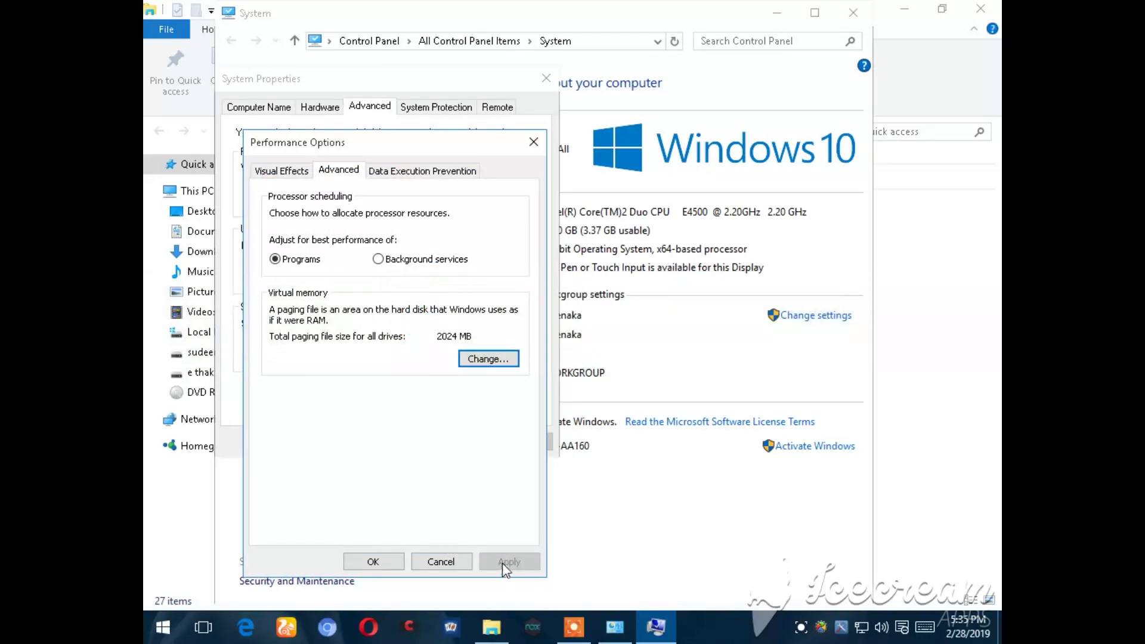
# Confirm Performance Options, close the System window, and check the Start menu's power choices
pyautogui.click(380, 563)
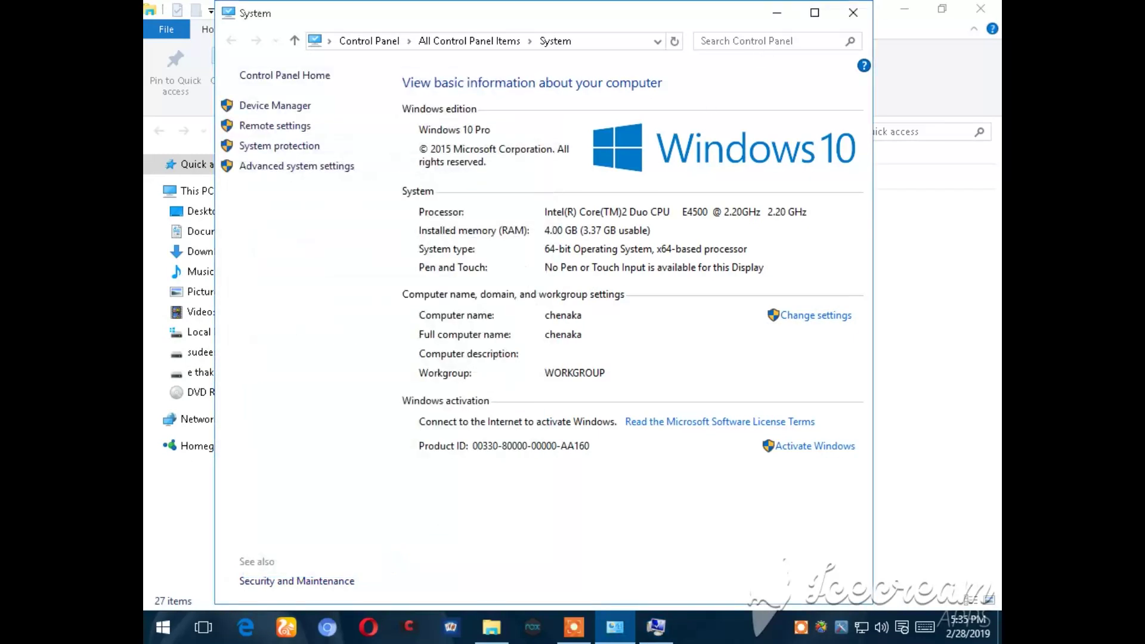
pyautogui.click(854, 12)
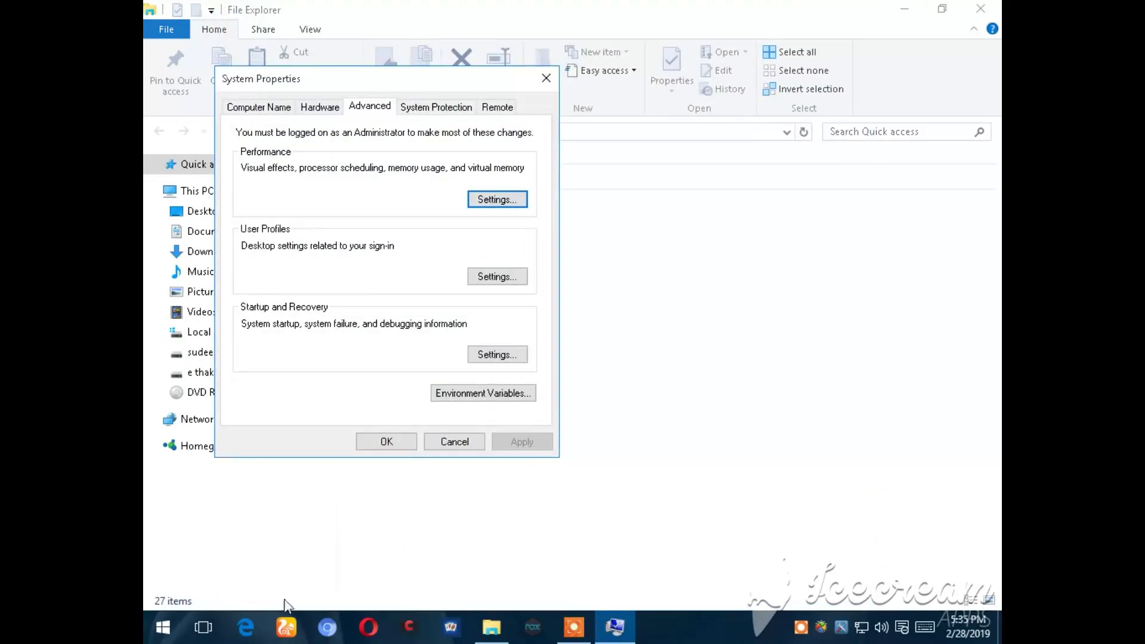
pyautogui.click(163, 626)
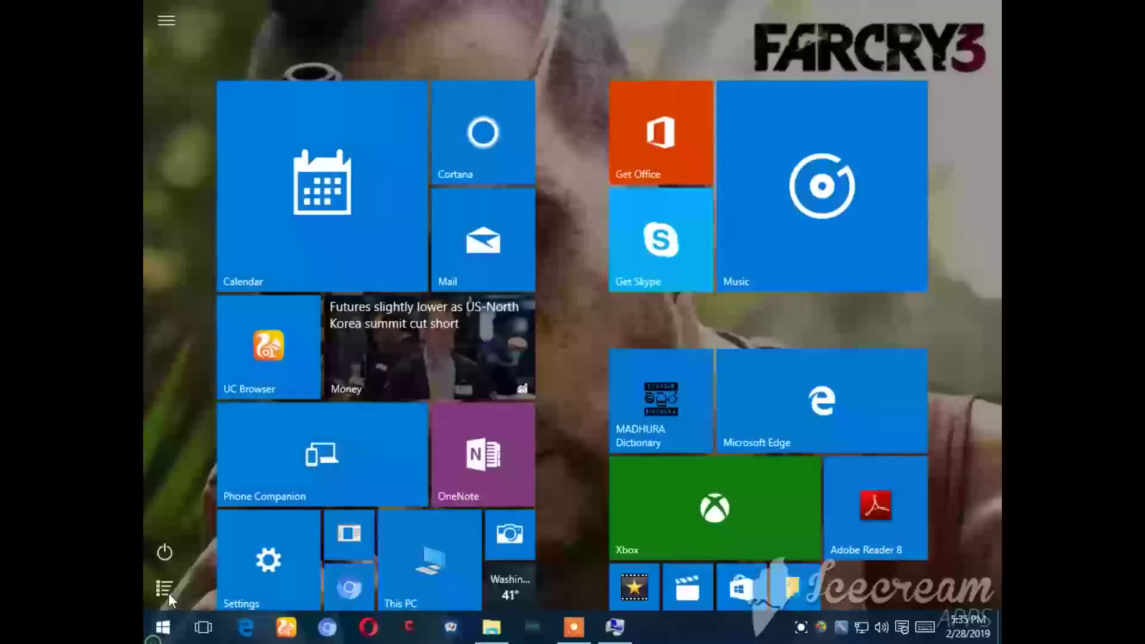
pyautogui.click(166, 554)
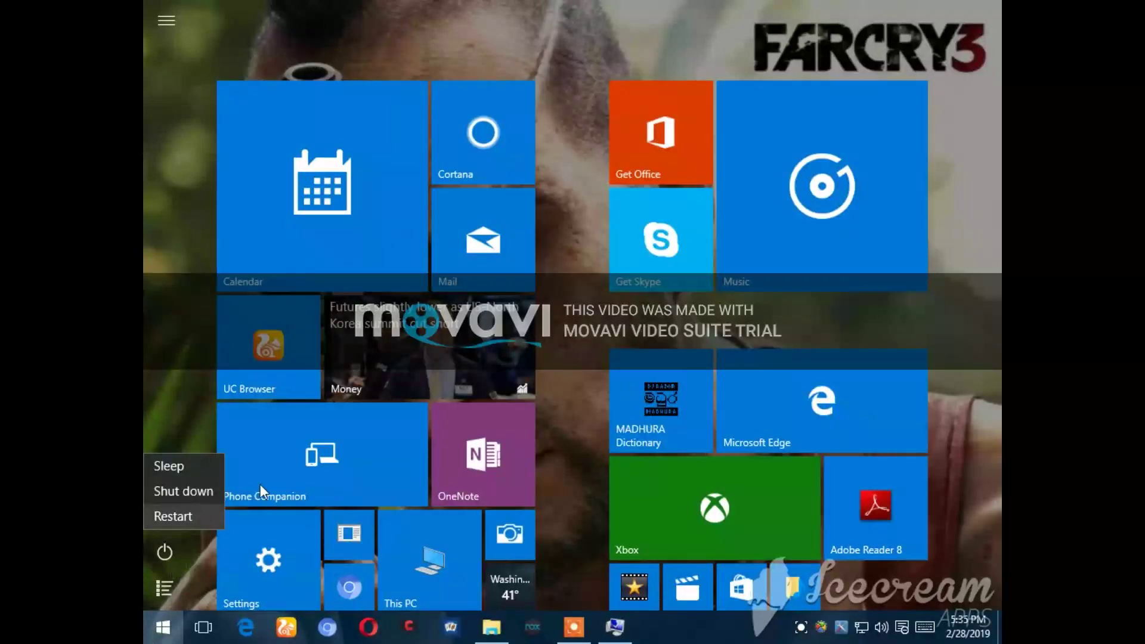
pyautogui.click(157, 628)
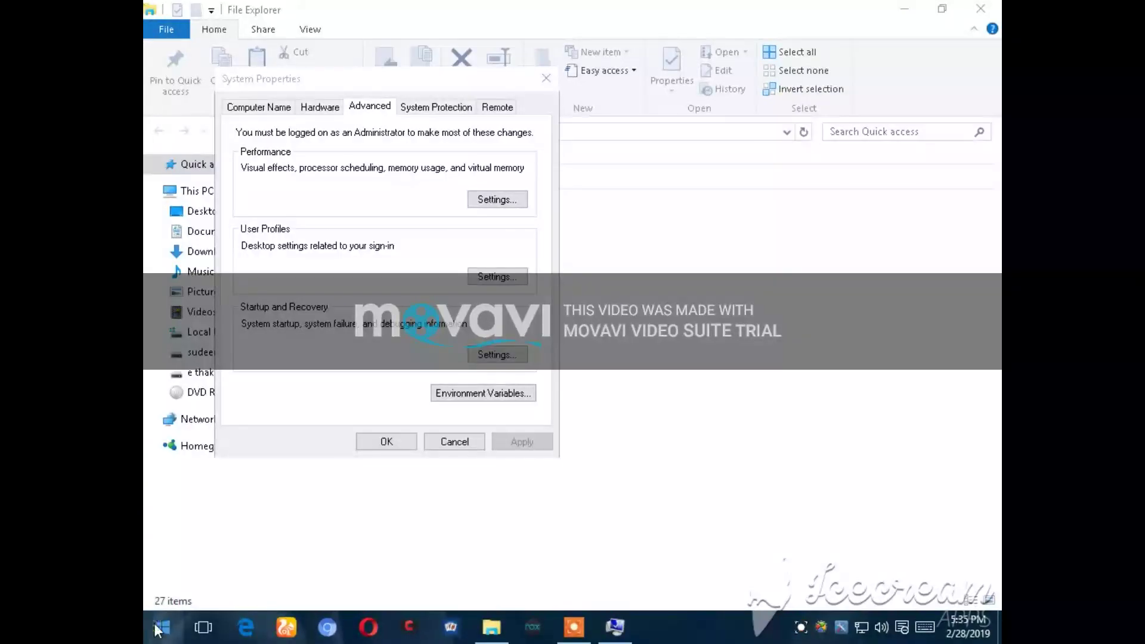
pyautogui.click(157, 628)
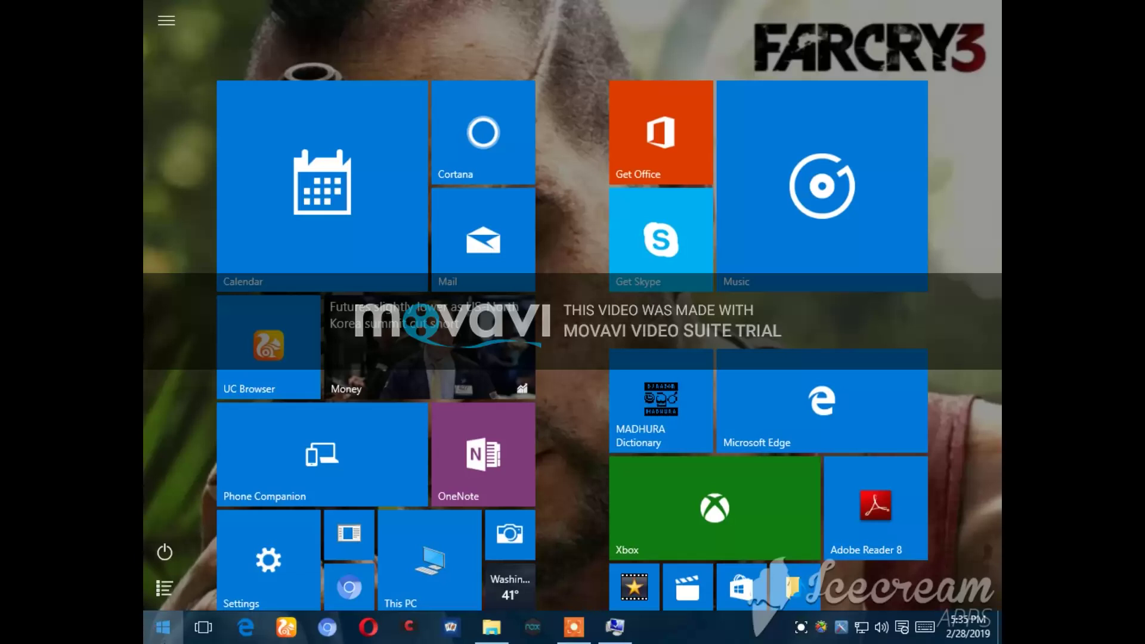
pyautogui.click(157, 628)
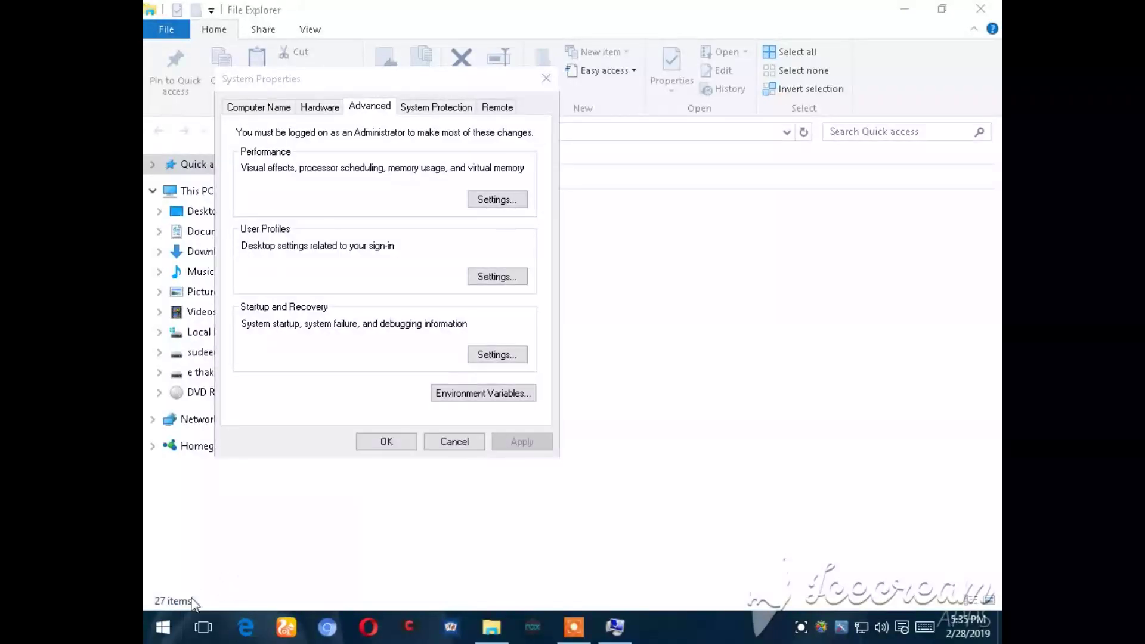
# Close File Explorer and System Properties, then bring up the Run box
pyautogui.click(998, 6)
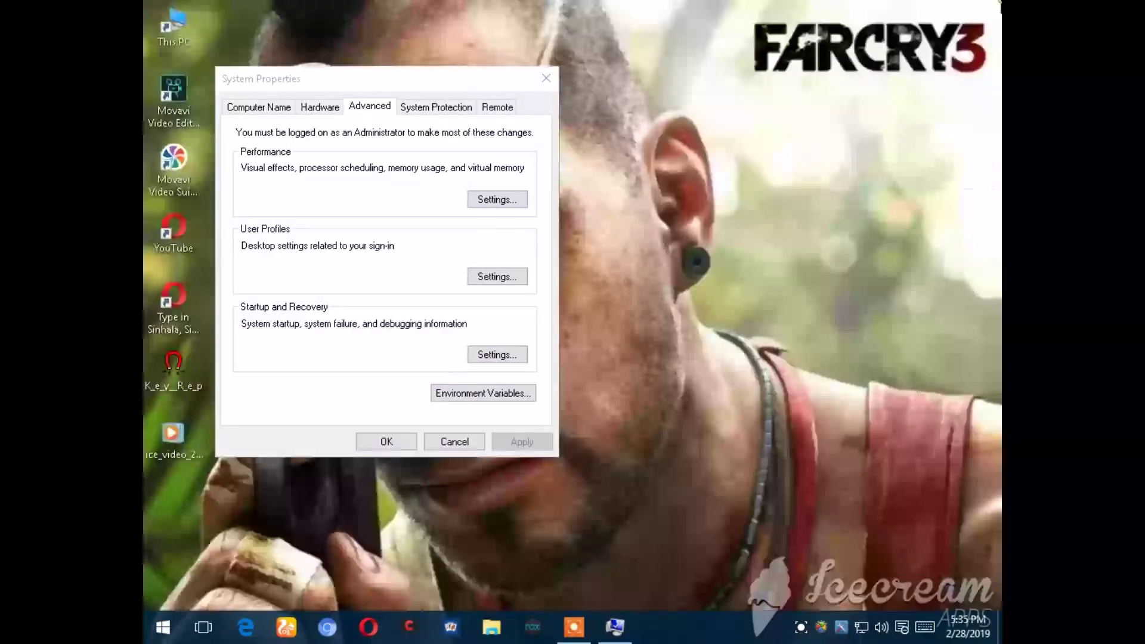
pyautogui.click(546, 79)
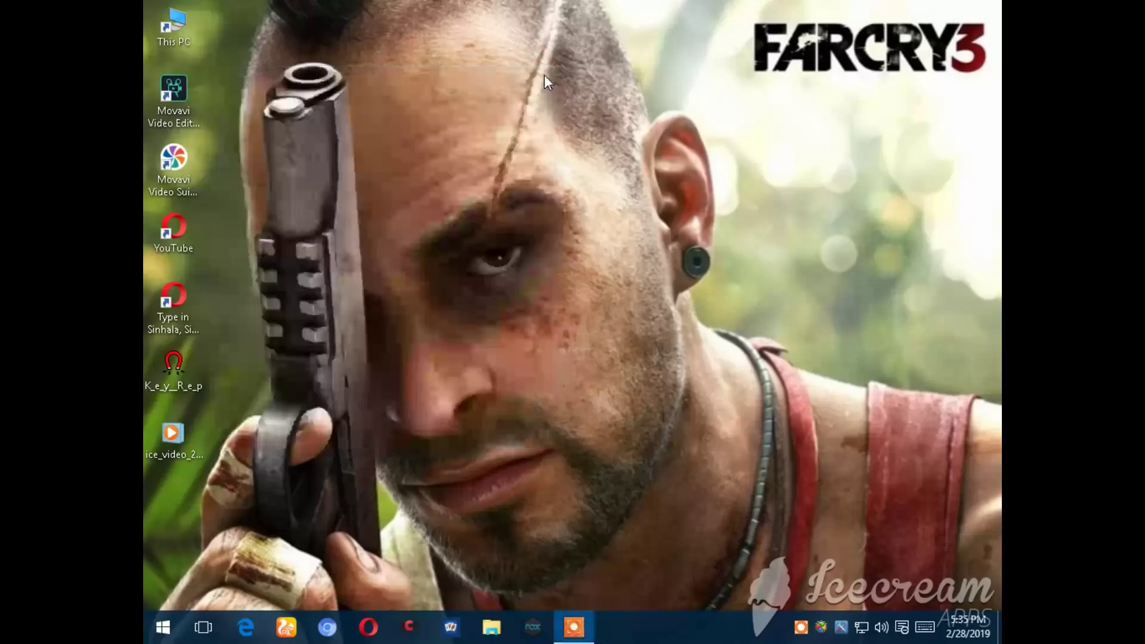
pyautogui.click(149, 641)
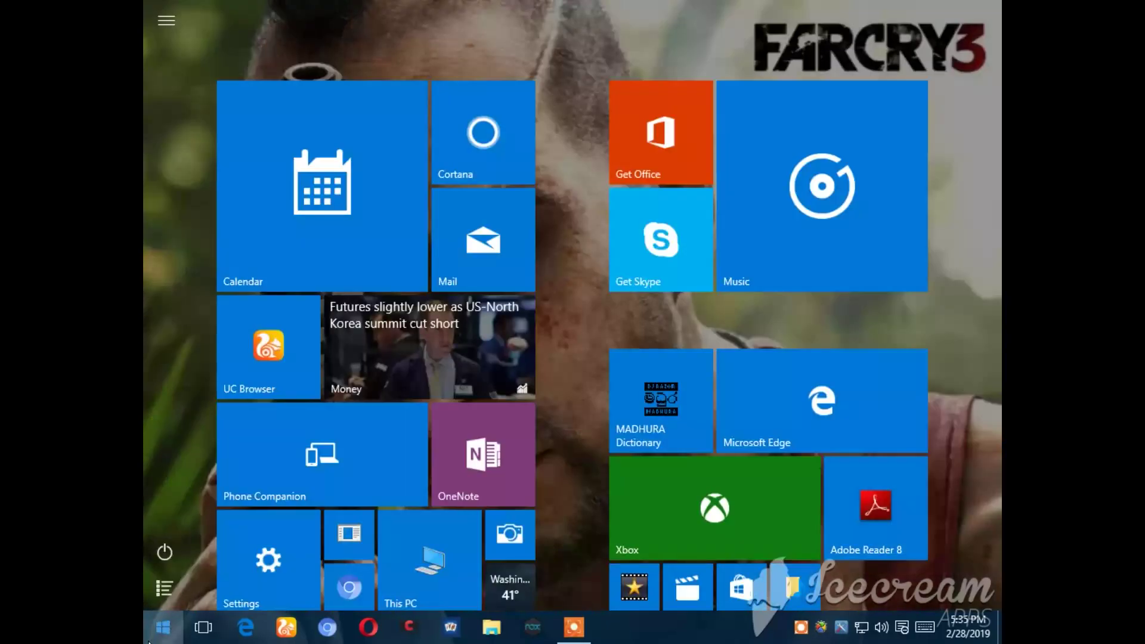
pyautogui.moveTo(909, 58)
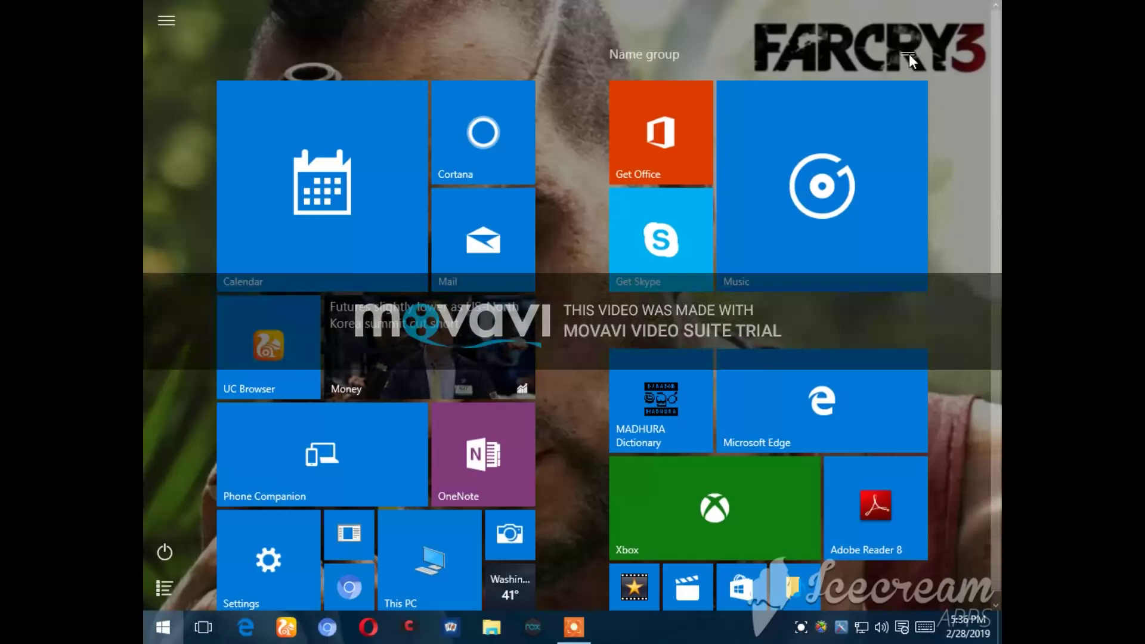
pyautogui.press('super+r')
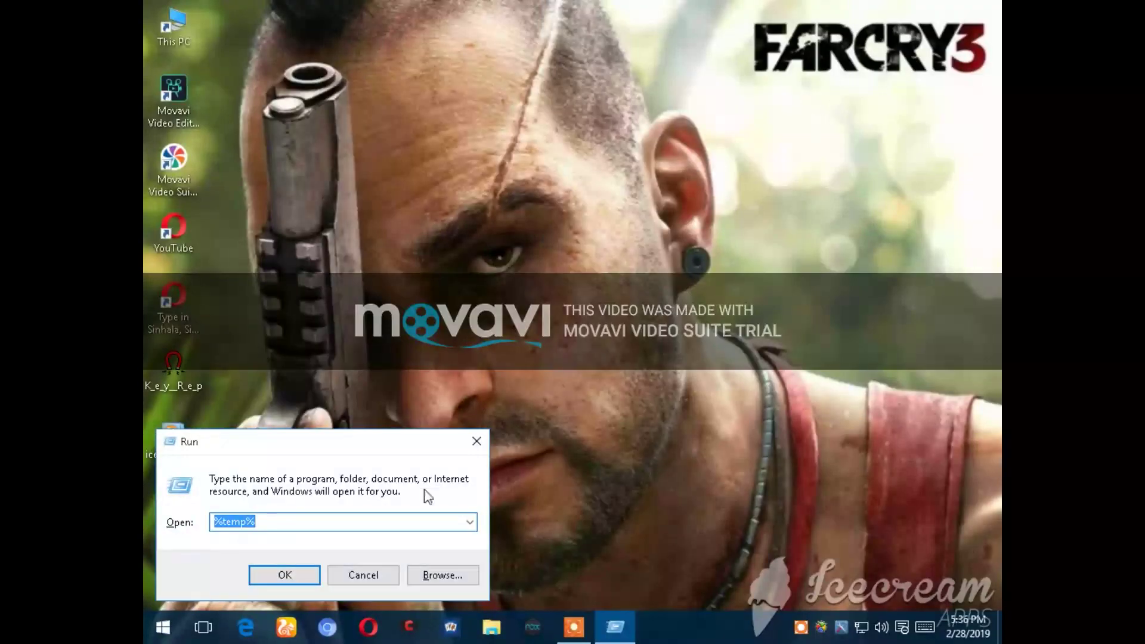
# Run %temp% to open the user's Temp folder and select its contents
pyautogui.click(361, 522)
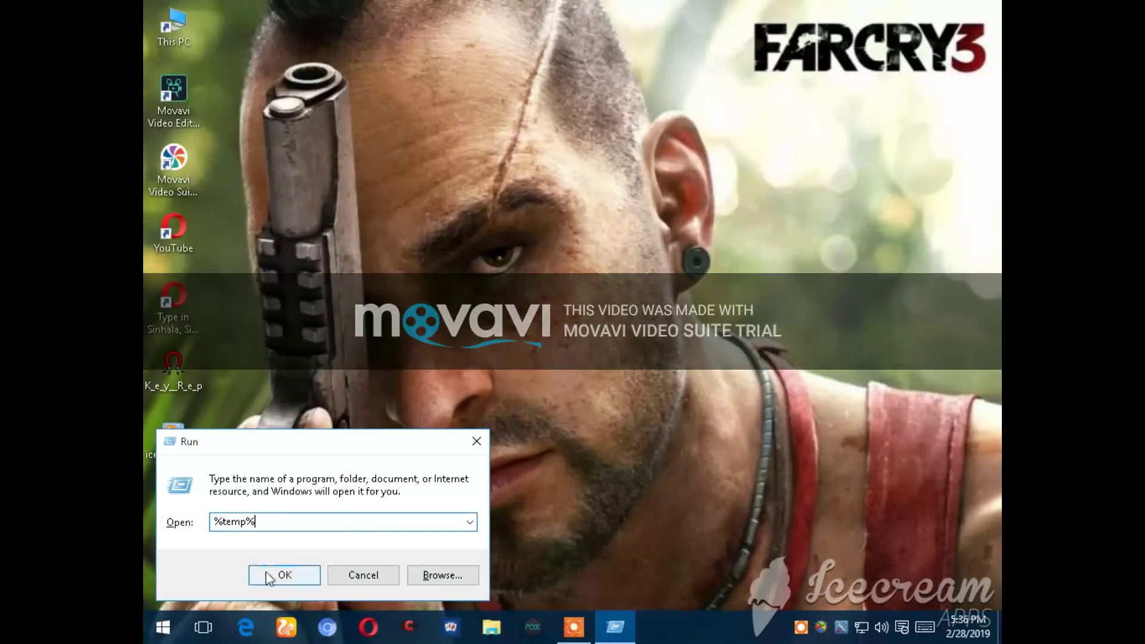
pyautogui.click(281, 577)
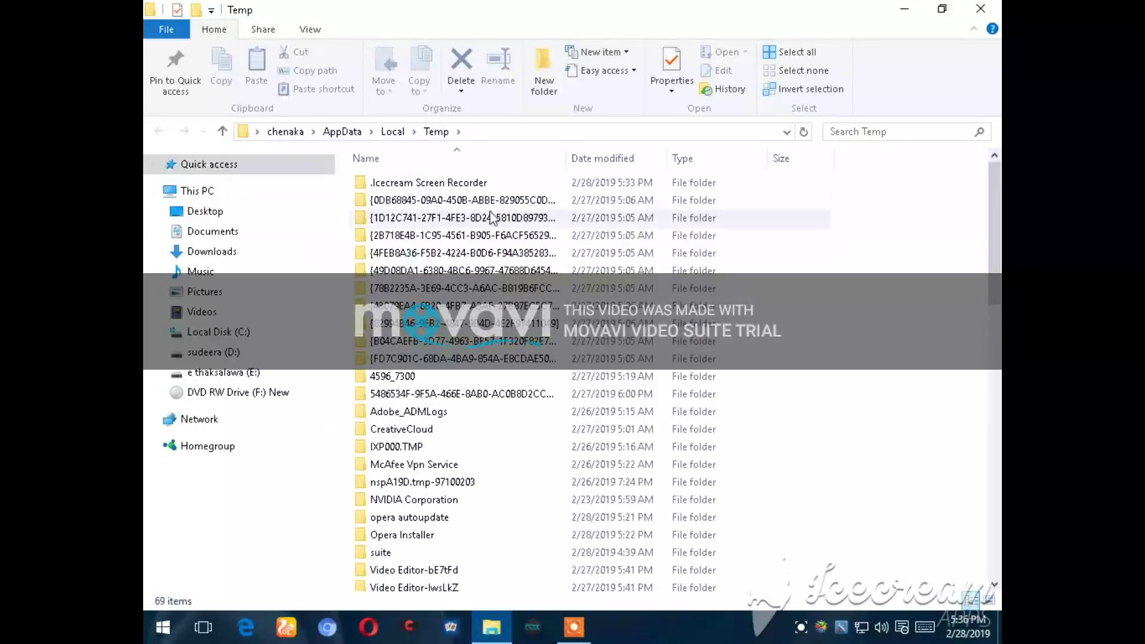
pyautogui.moveTo(353, 188); pyautogui.dragTo(482, 511)
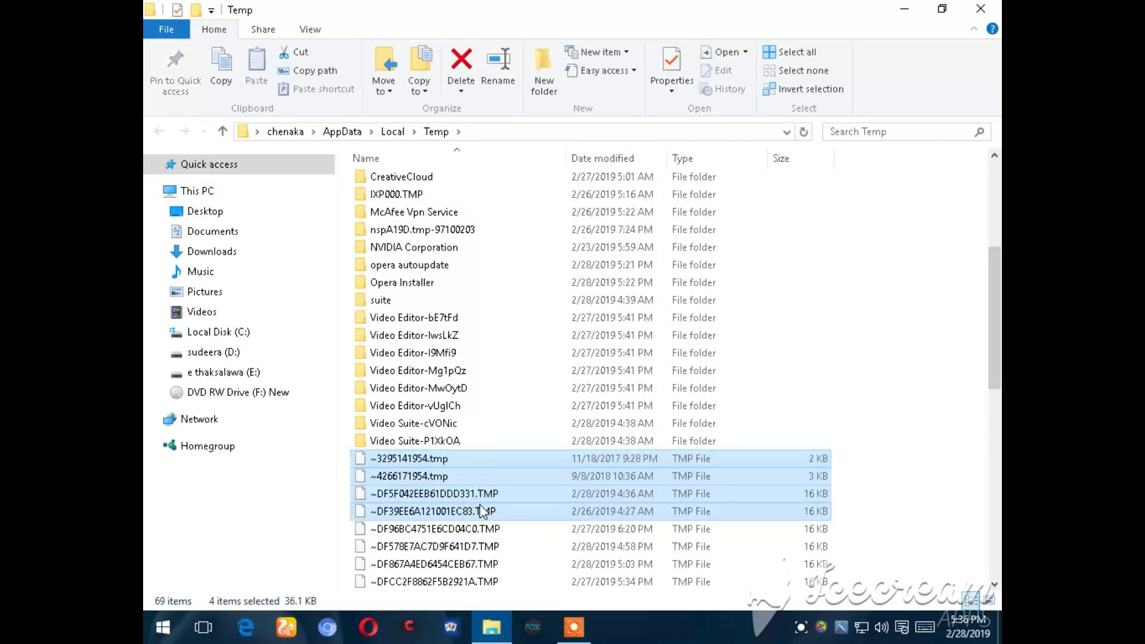
pyautogui.click(482, 511)
pyautogui.scroll(4, 915, 324)
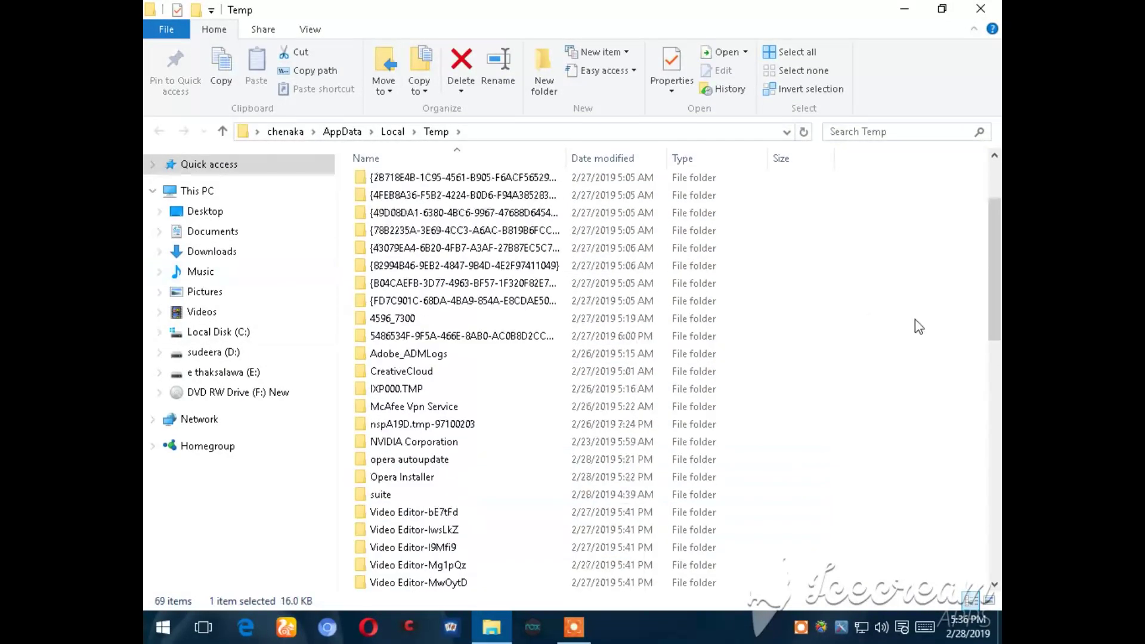
pyautogui.click(956, 177)
pyautogui.moveTo(952, 170); pyautogui.dragTo(705, 641)
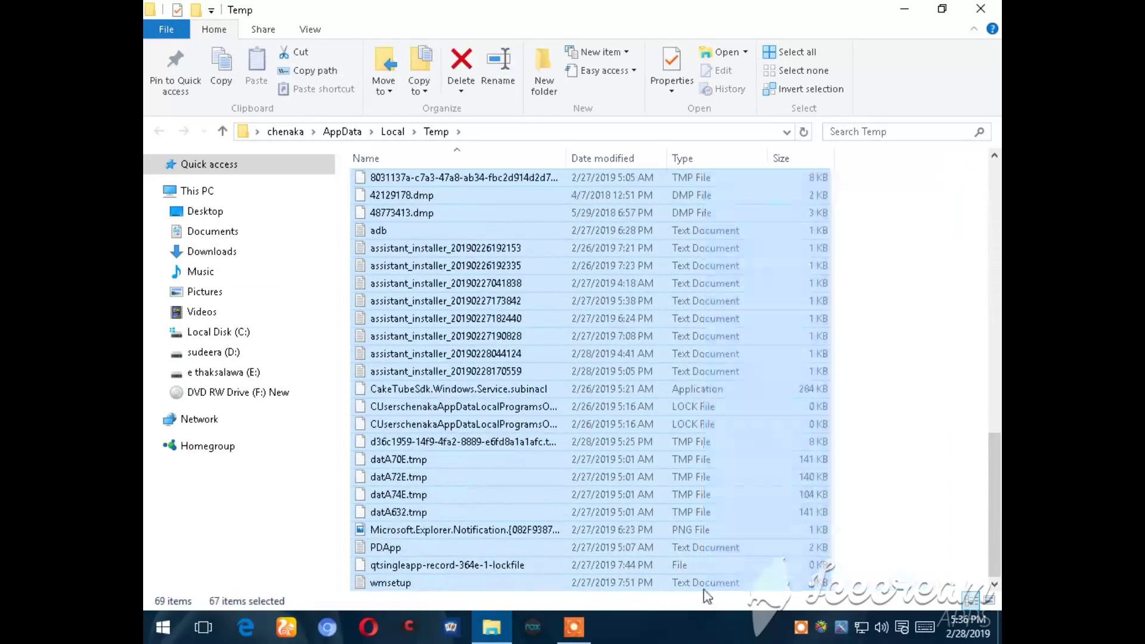
# Delete the 67 selected temp items, skipping every file and folder still in use
pyautogui.rightClick(704, 361)
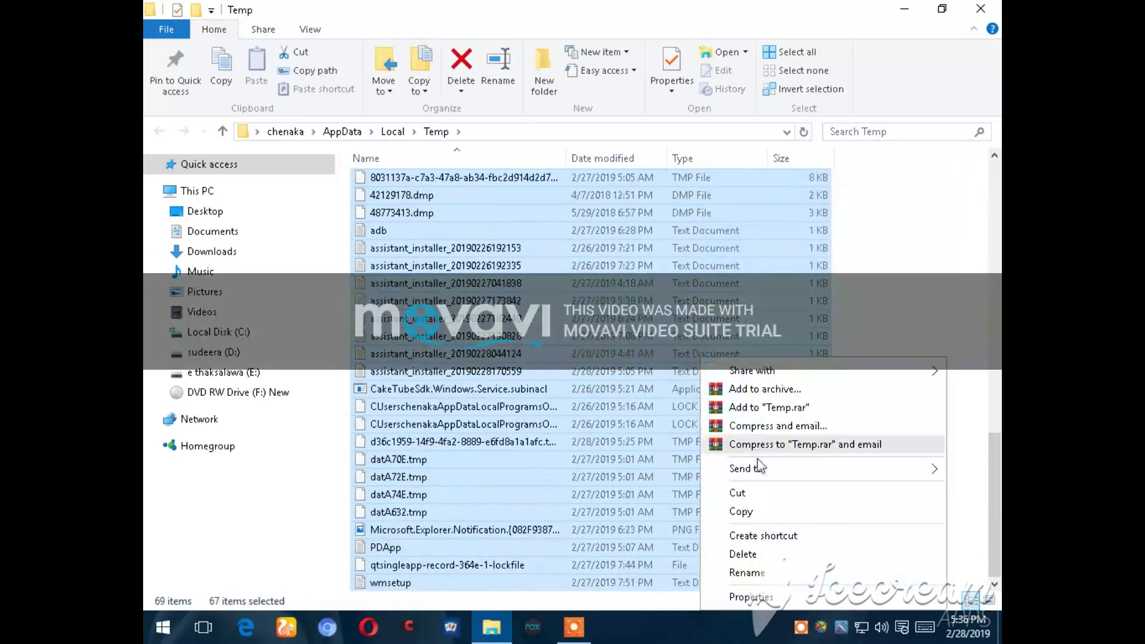
pyautogui.click(755, 554)
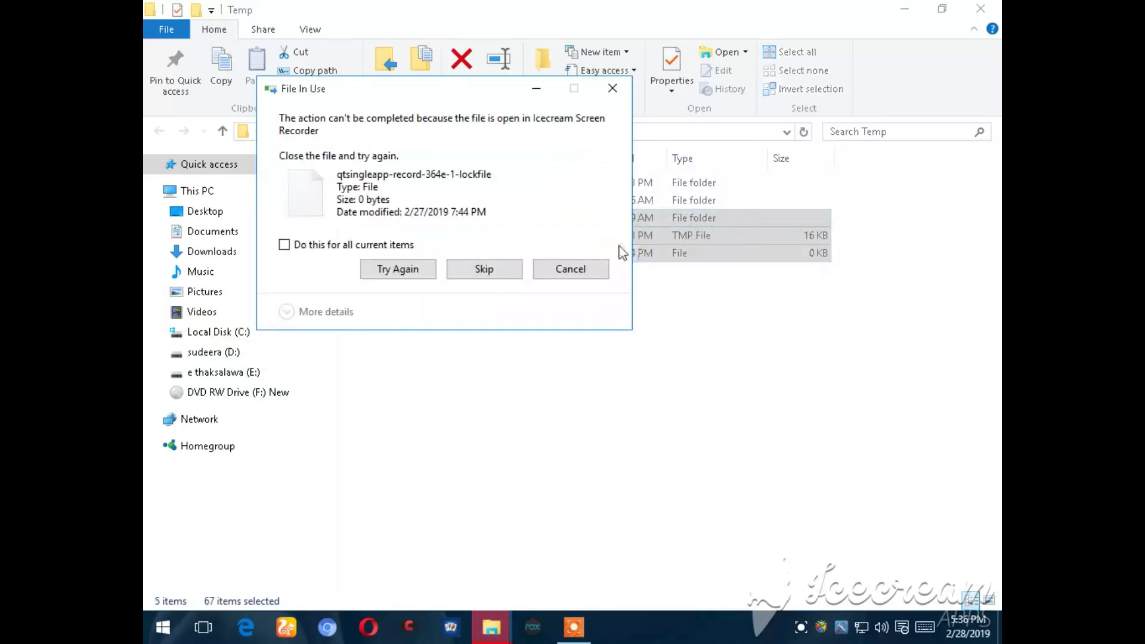
pyautogui.click(485, 270)
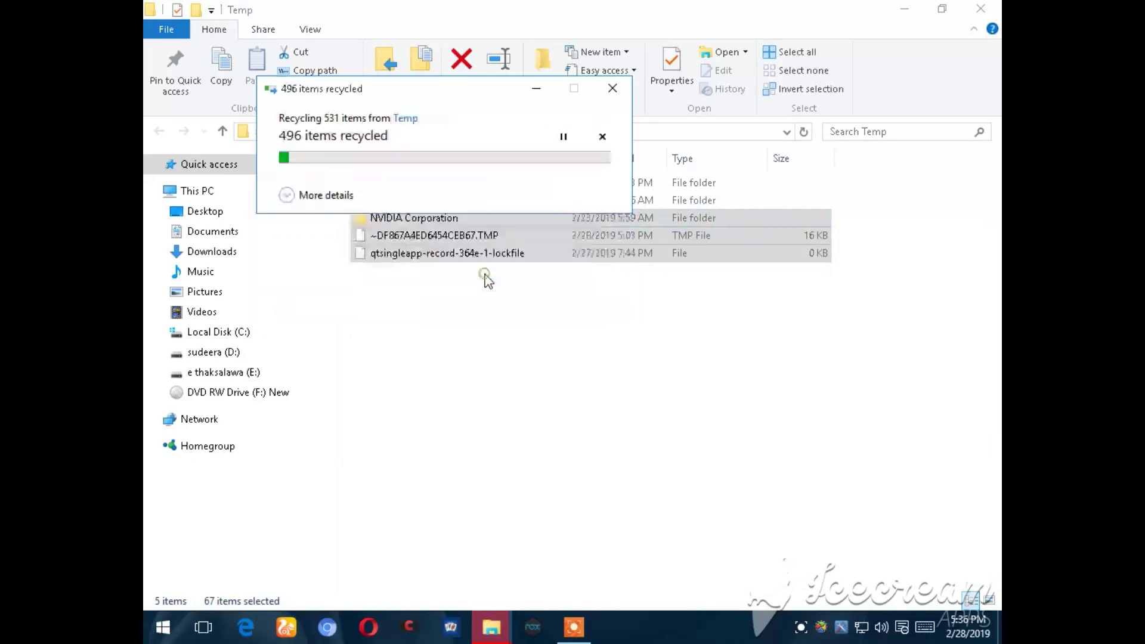
pyautogui.click(285, 244)
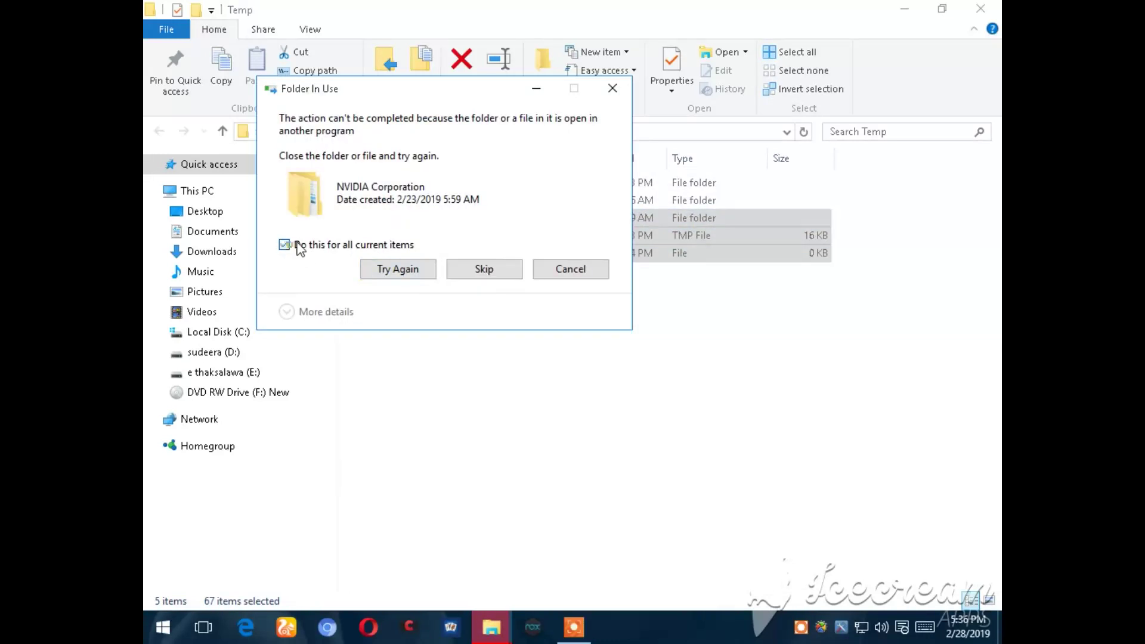
pyautogui.click(368, 269)
pyautogui.click(499, 269)
pyautogui.click(285, 232)
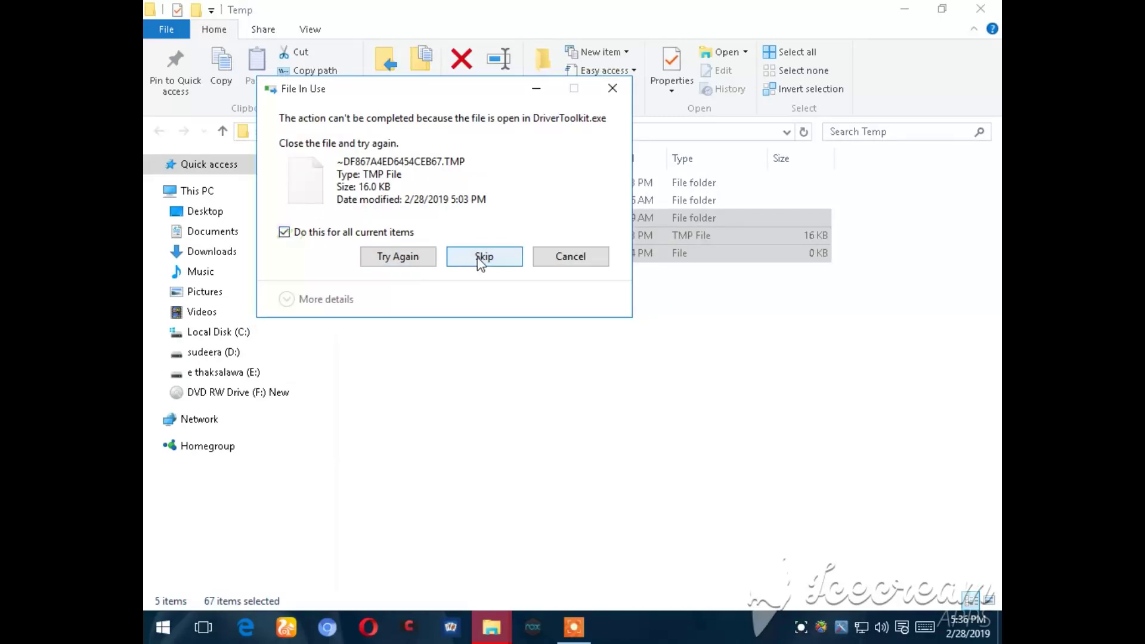
pyautogui.click(482, 257)
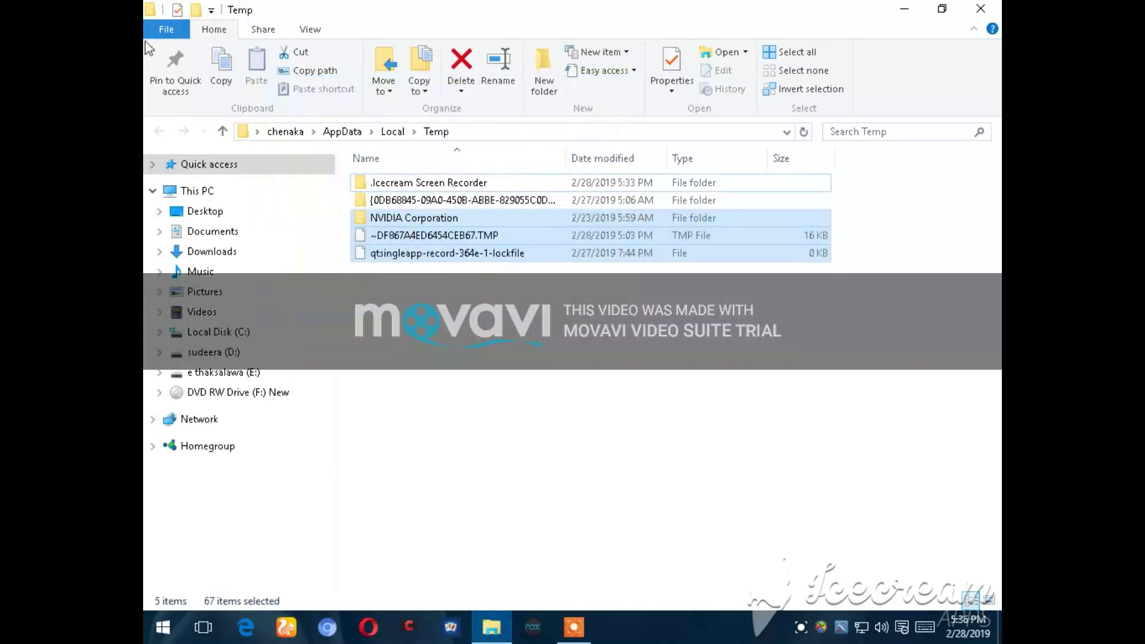
pyautogui.click(159, 626)
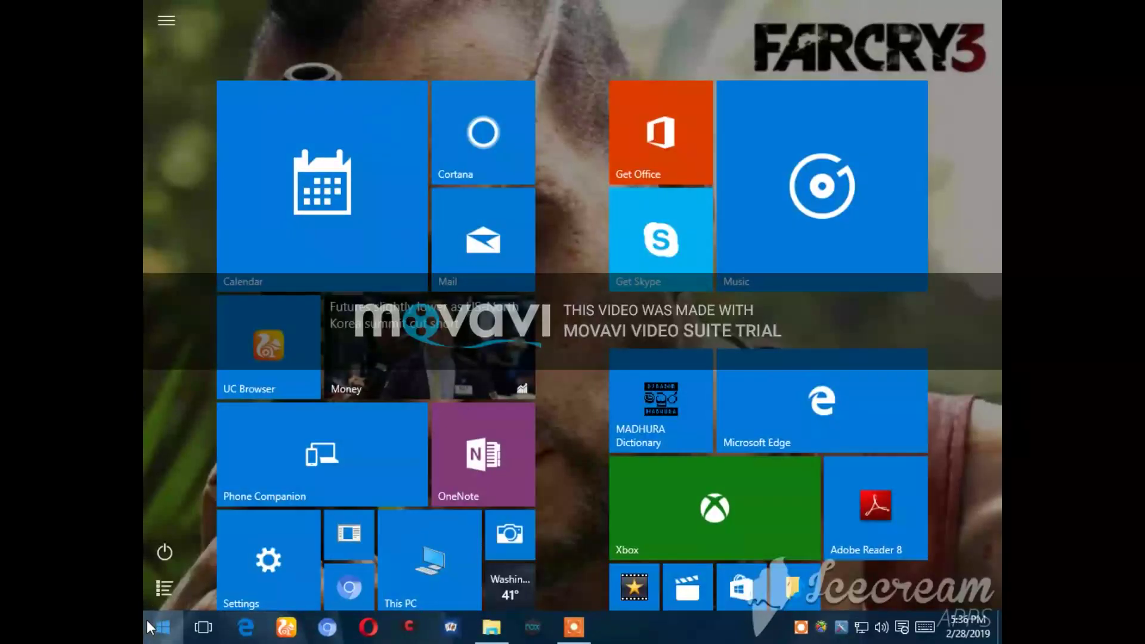
# Open C:\Windows\Temp by running 'temp' from the Run box
pyautogui.press('super+r')
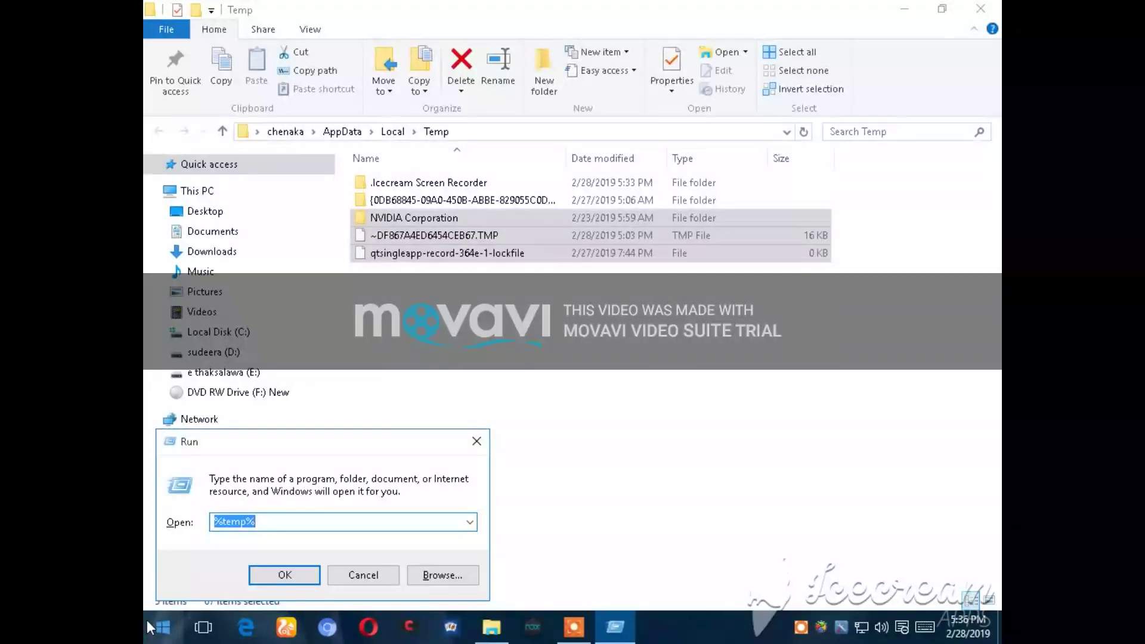
pyautogui.click(301, 523)
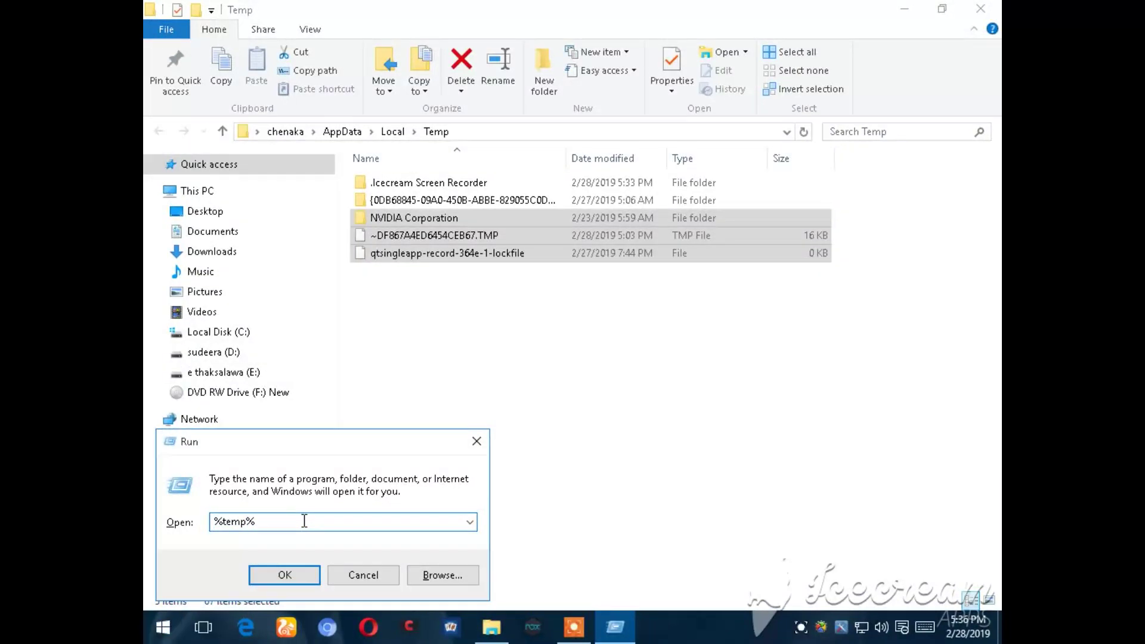
pyautogui.press('BackSpace')
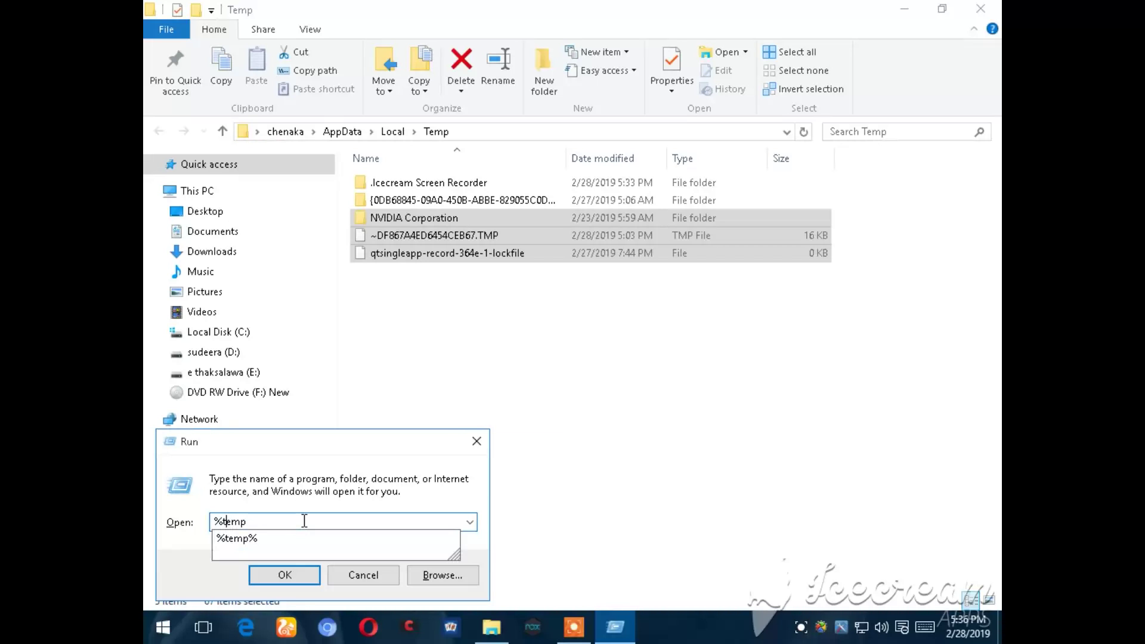
pyautogui.press('BackSpace')
pyautogui.press('Return')
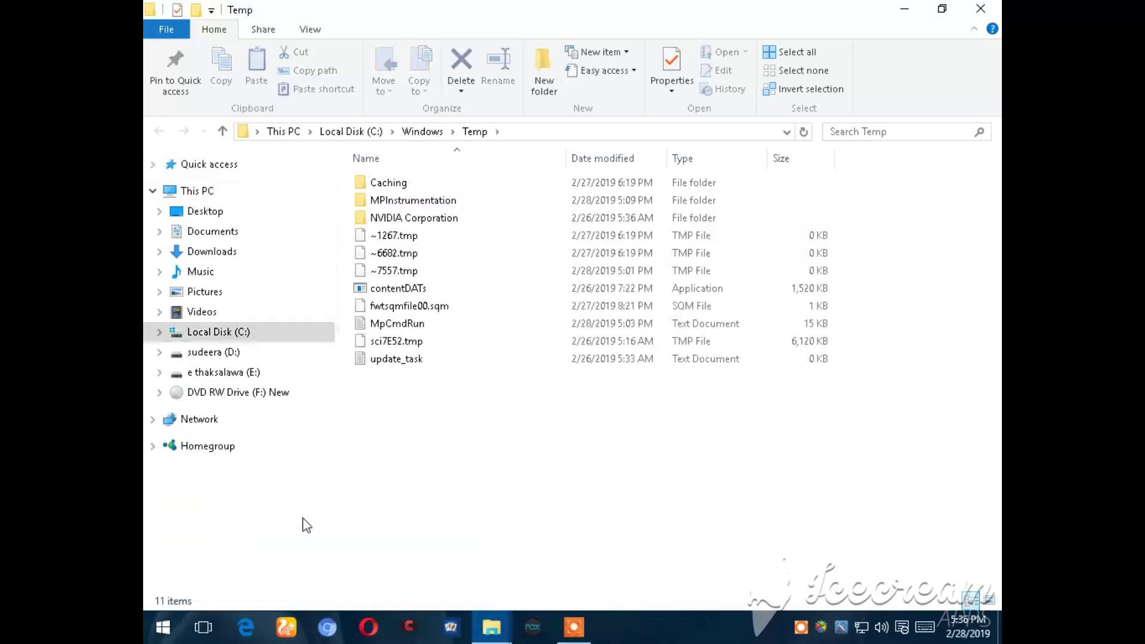
# Delete all 11 items in Windows Temp and close File Explorer
pyautogui.moveTo(409, 493); pyautogui.dragTo(489, 180)
pyautogui.rightClick(467, 243)
pyautogui.click(506, 416)
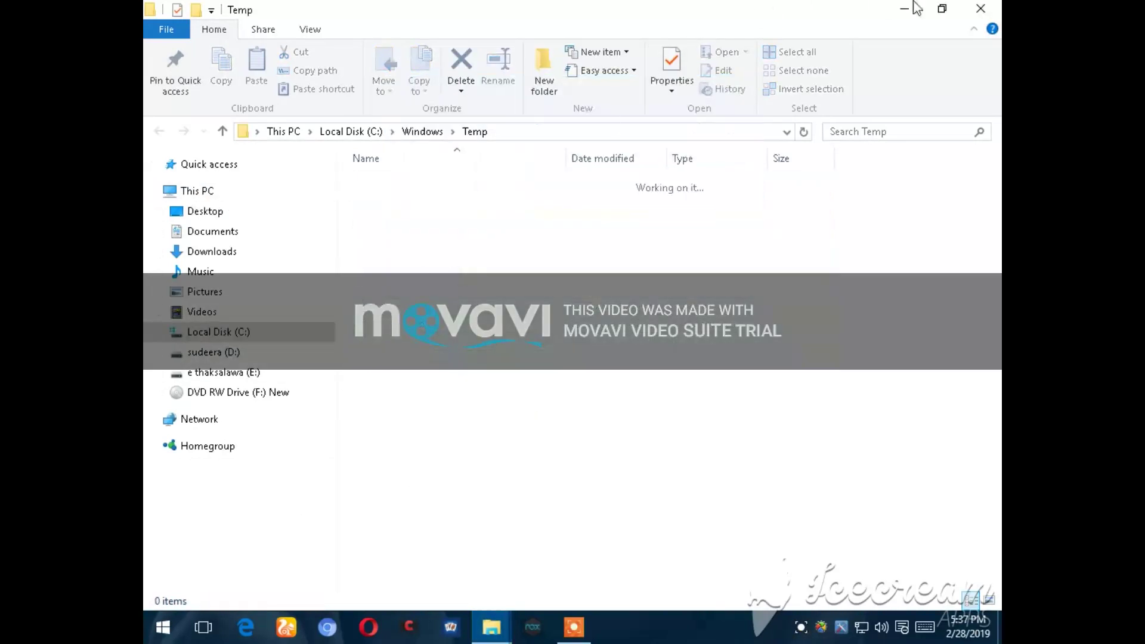
pyautogui.click(981, 9)
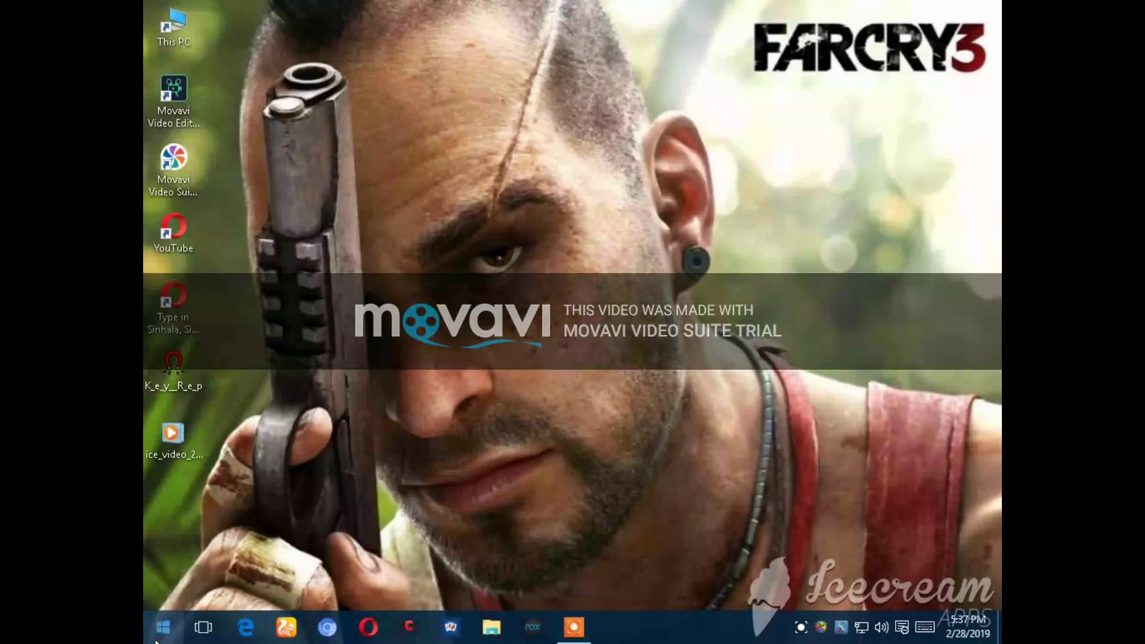
# Launch msconfig from the Run box, fixing the misspelled command after the not-found error
pyautogui.press('super+r')
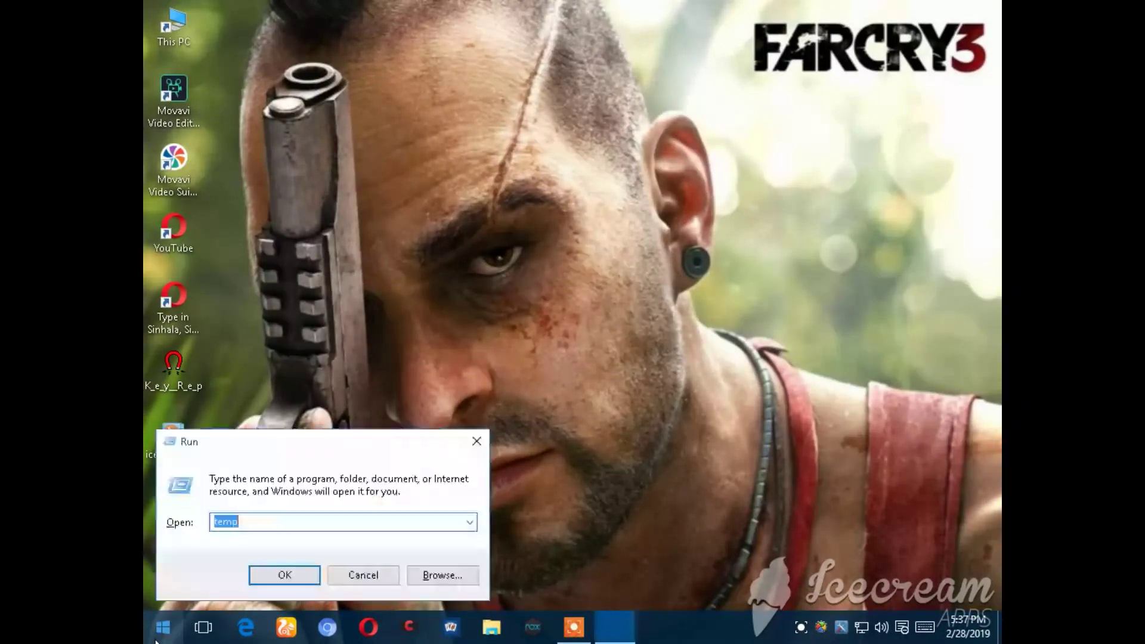
pyautogui.press('BackSpace')
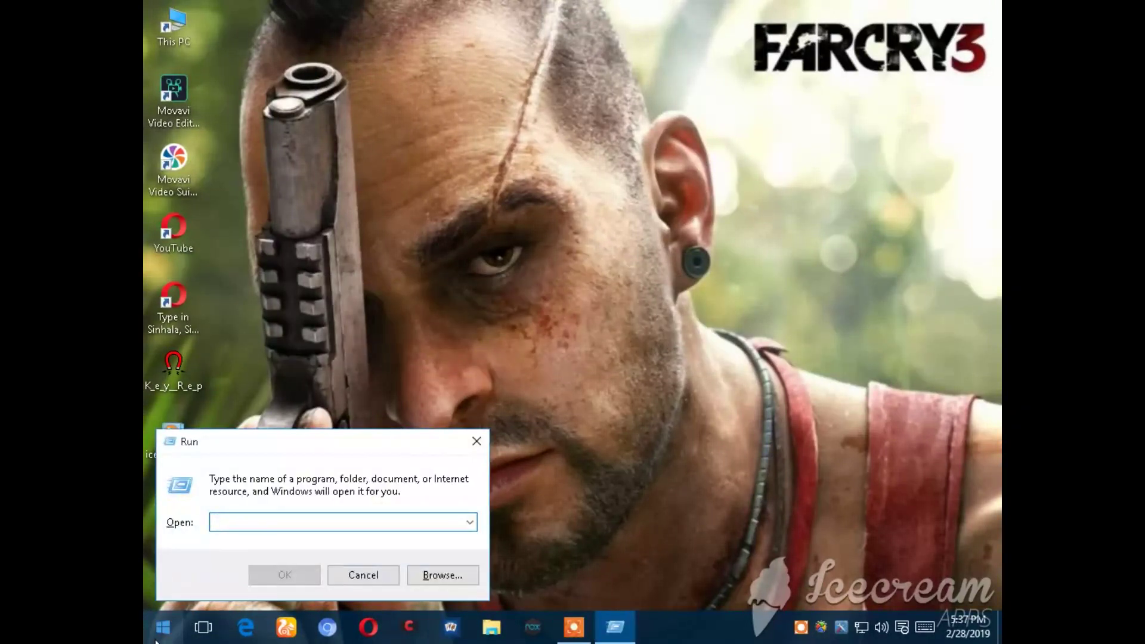
pyautogui.write('mscnfig')
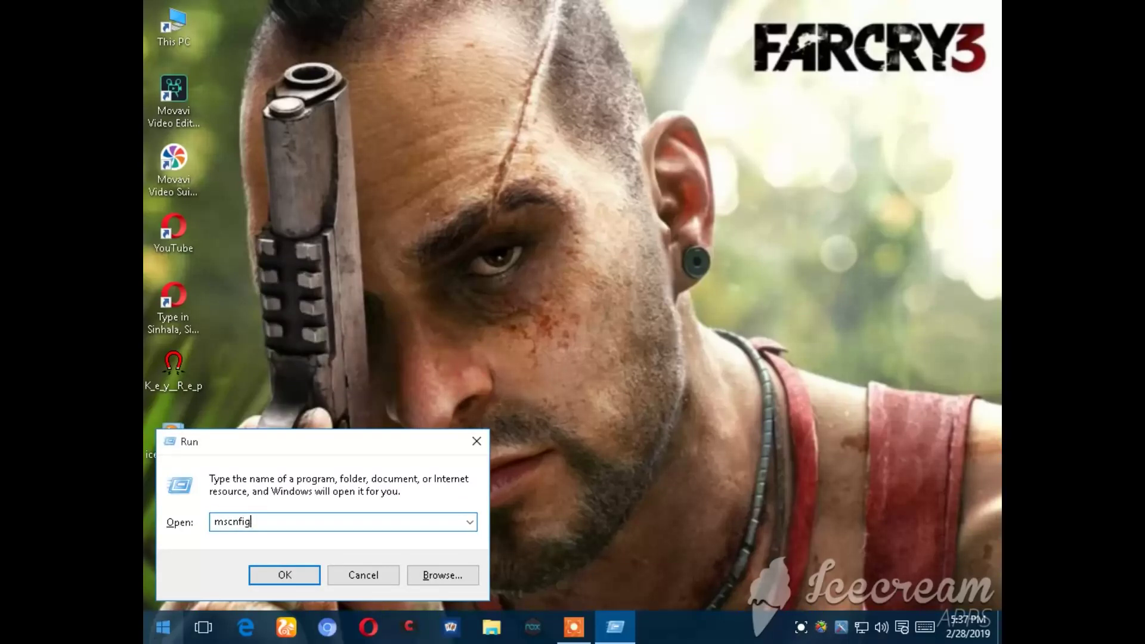
pyautogui.click(295, 576)
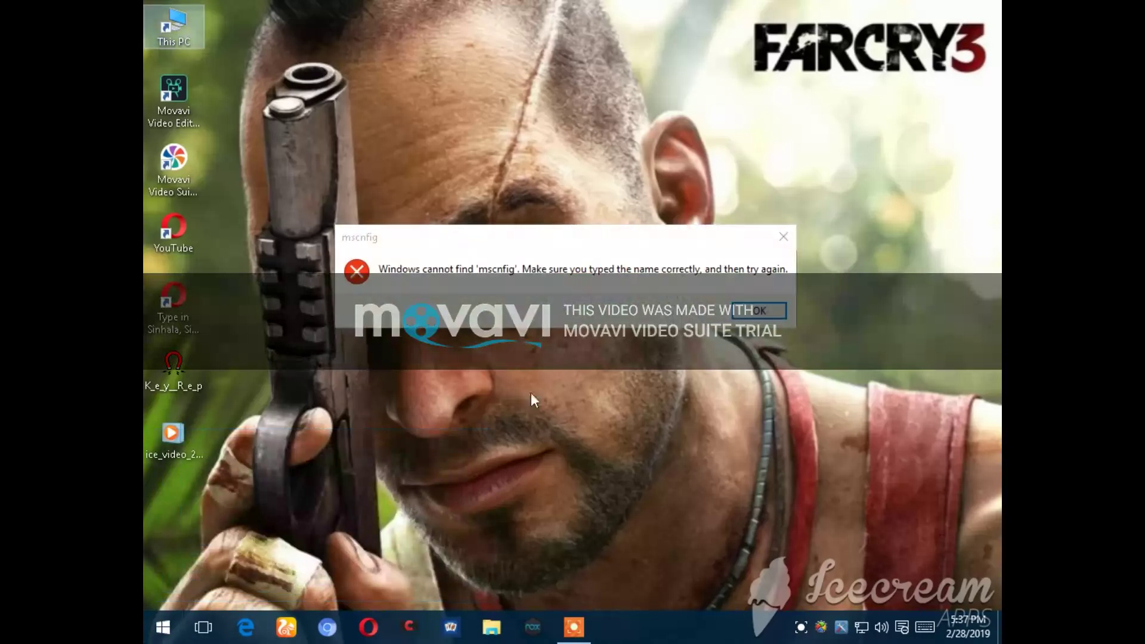
pyautogui.click(759, 310)
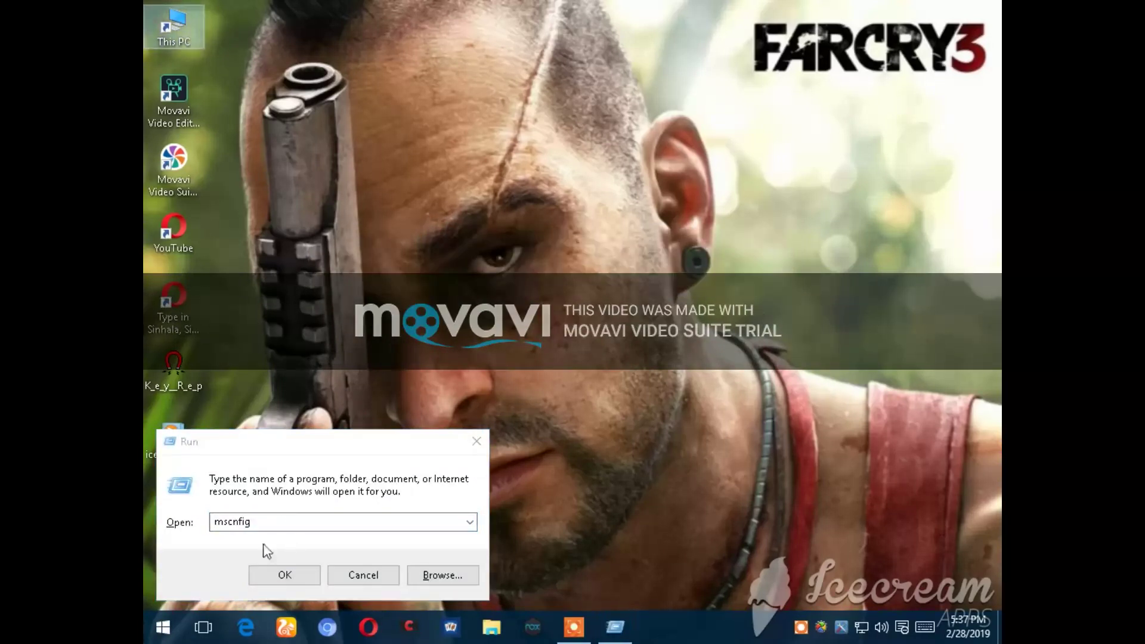
pyautogui.doubleClick(229, 521)
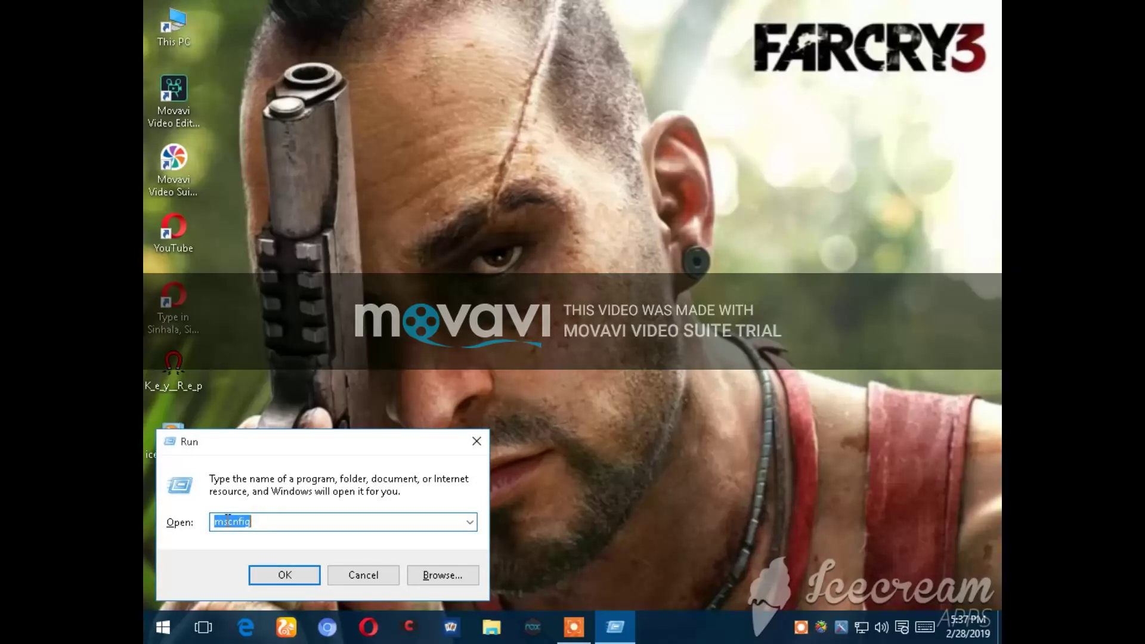
pyautogui.click(229, 521)
pyautogui.doubleClick(230, 521)
pyautogui.click(234, 521)
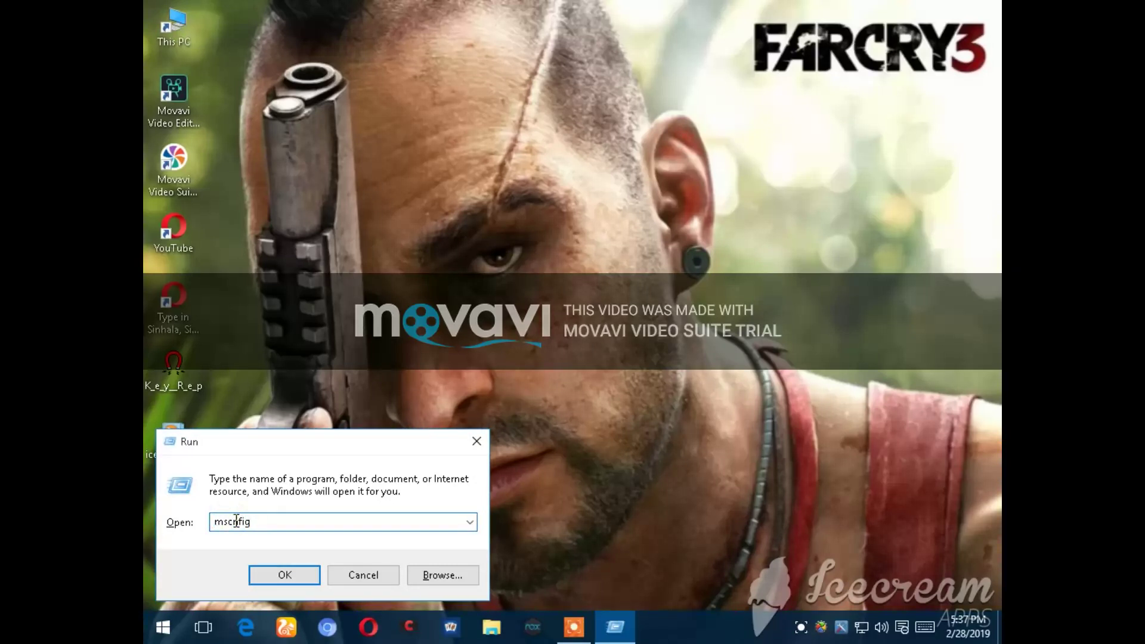
pyautogui.write('o')
pyautogui.press('Return')
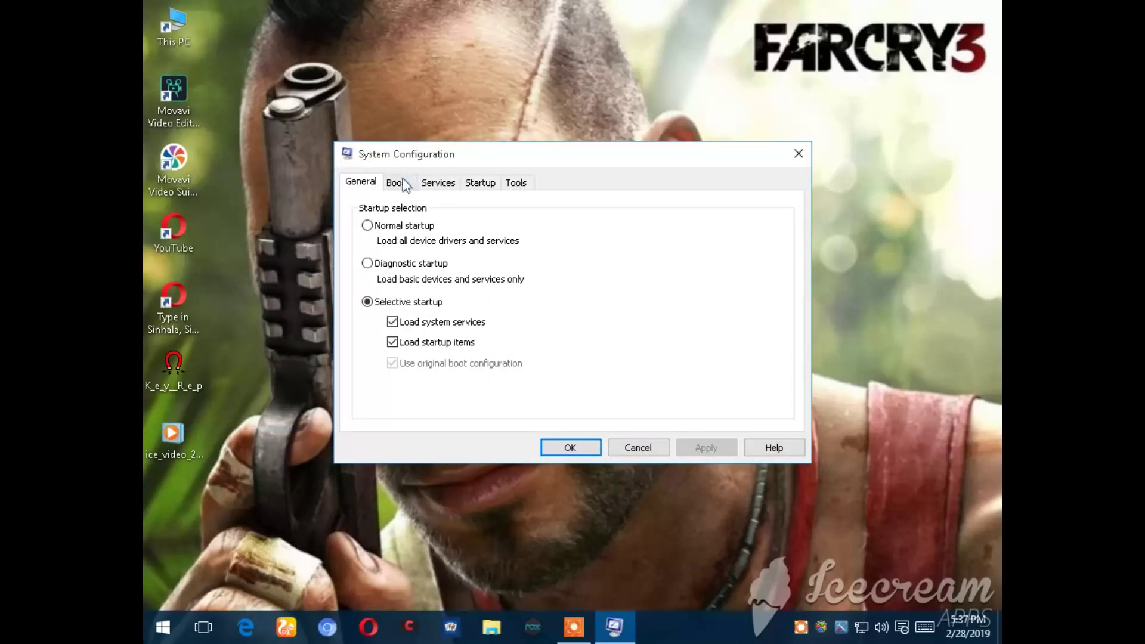
# Browse the System Configuration tabs, then open Task Manager from the Startup tab
pyautogui.click(480, 184)
pyautogui.click(515, 182)
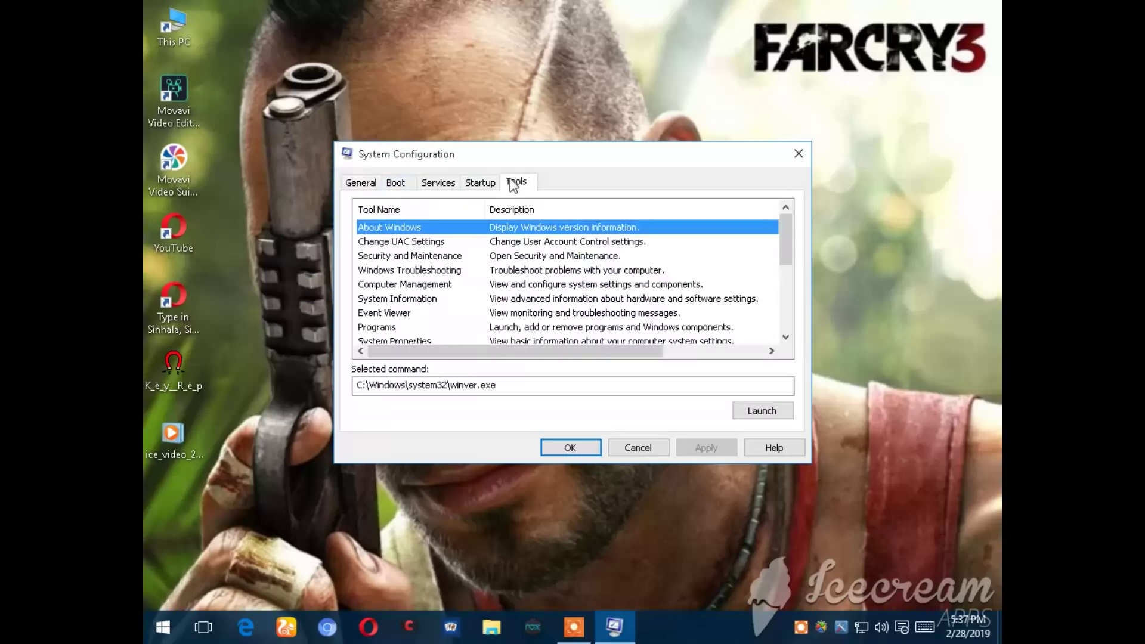
pyautogui.click(426, 184)
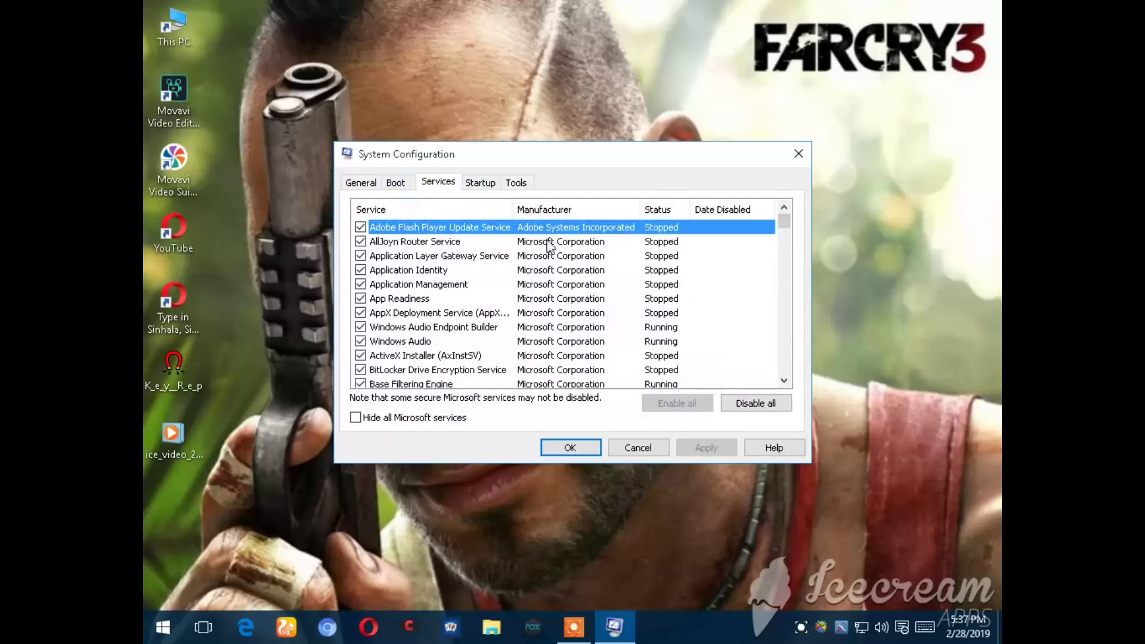
pyautogui.click(481, 182)
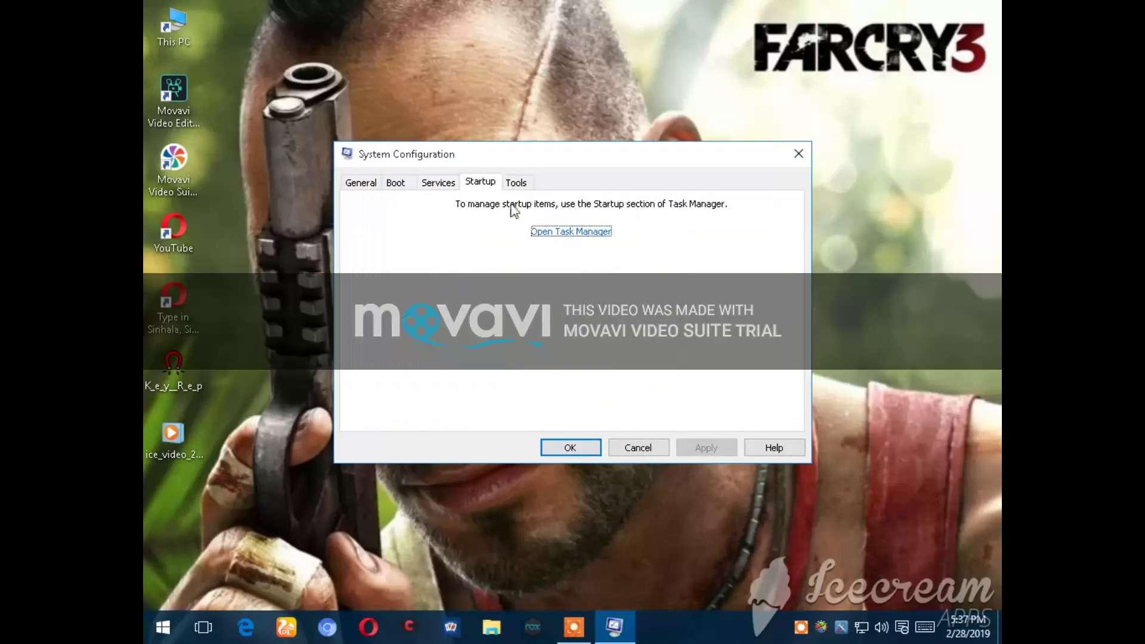
pyautogui.click(564, 234)
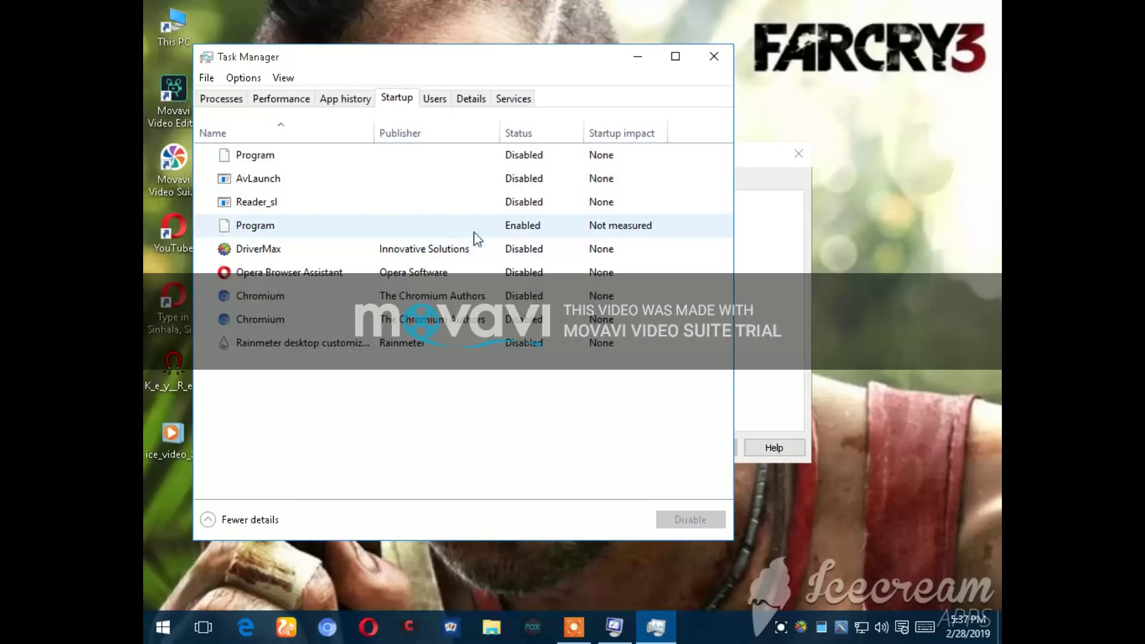
# Disable the 'Program' startup entry in Task Manager and close Task Manager
pyautogui.rightClick(511, 233)
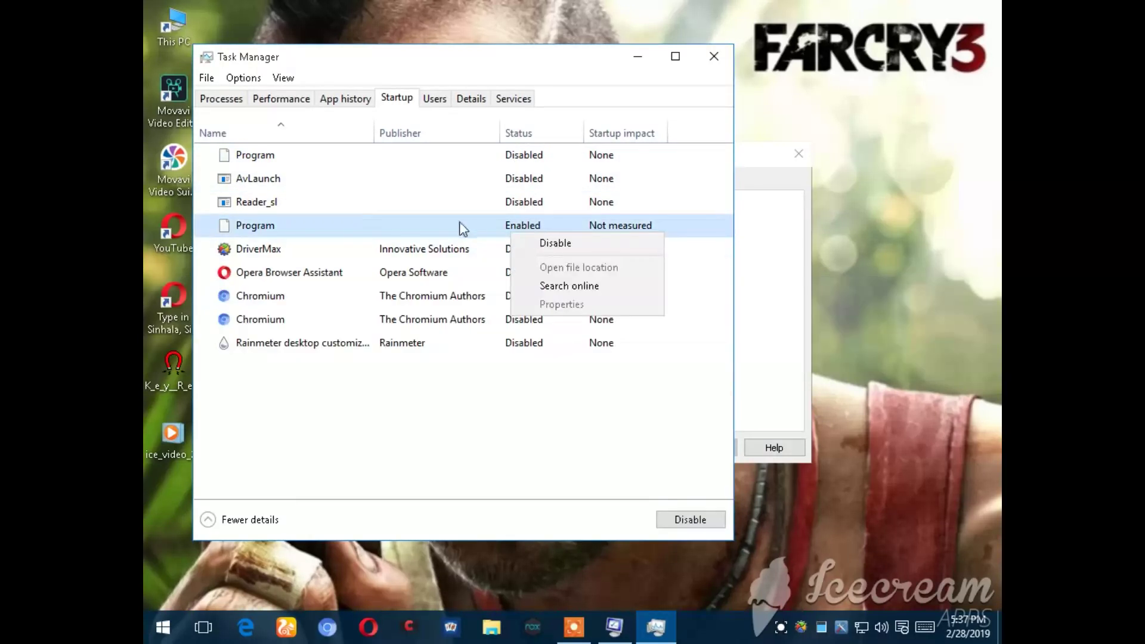
pyautogui.click(562, 242)
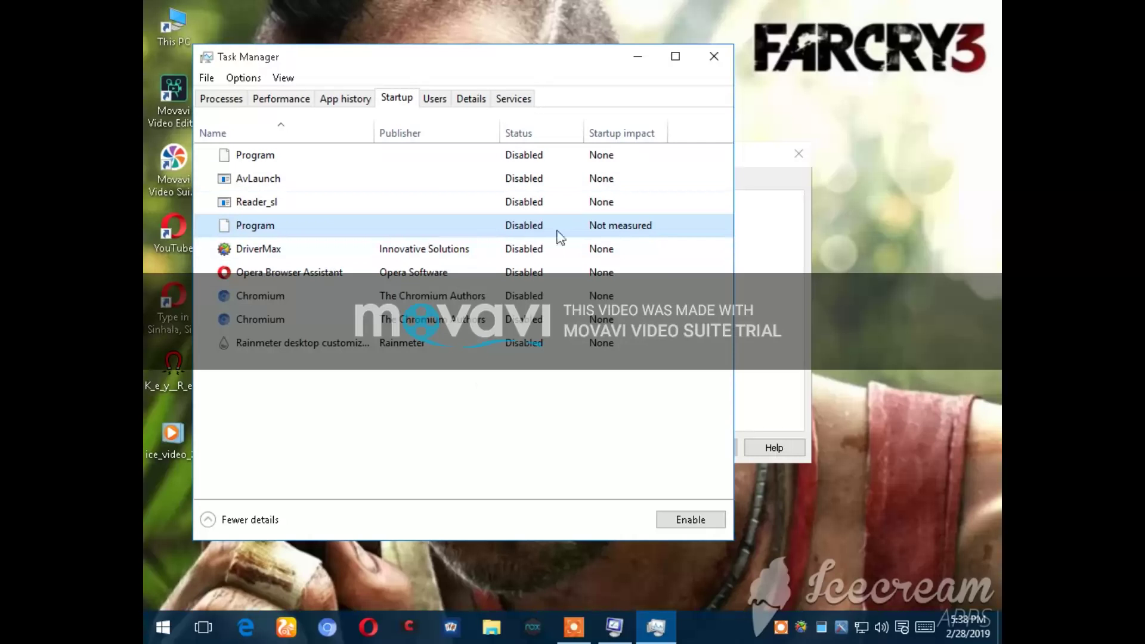
pyautogui.click(714, 57)
# Close the System Configuration window
pyautogui.click(799, 154)
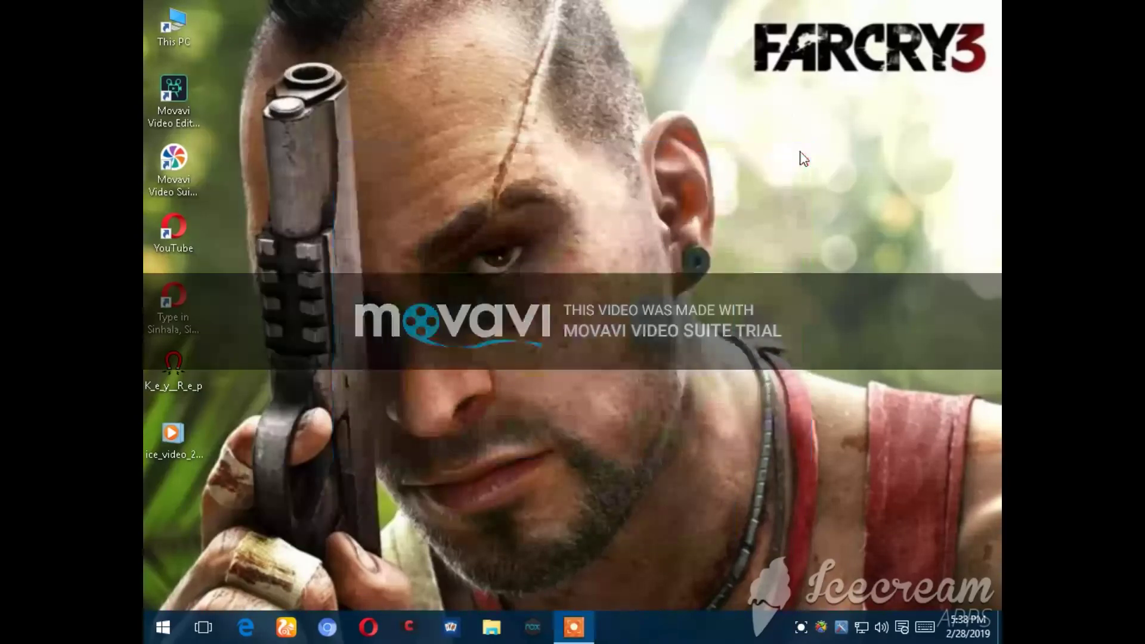